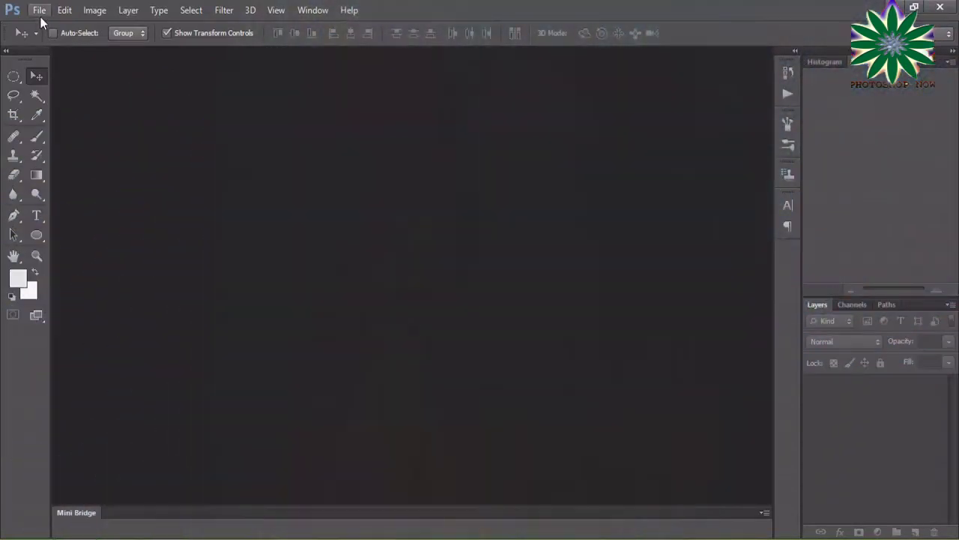
Open the suspension-bridge, boat and gown images and duplicate the bridge's Background layer.
click(39, 10)
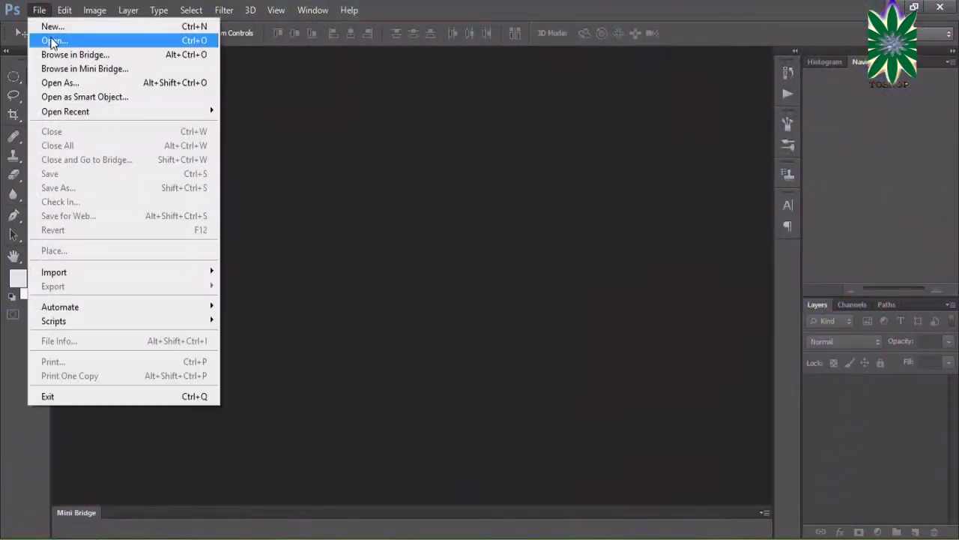
click(52, 41)
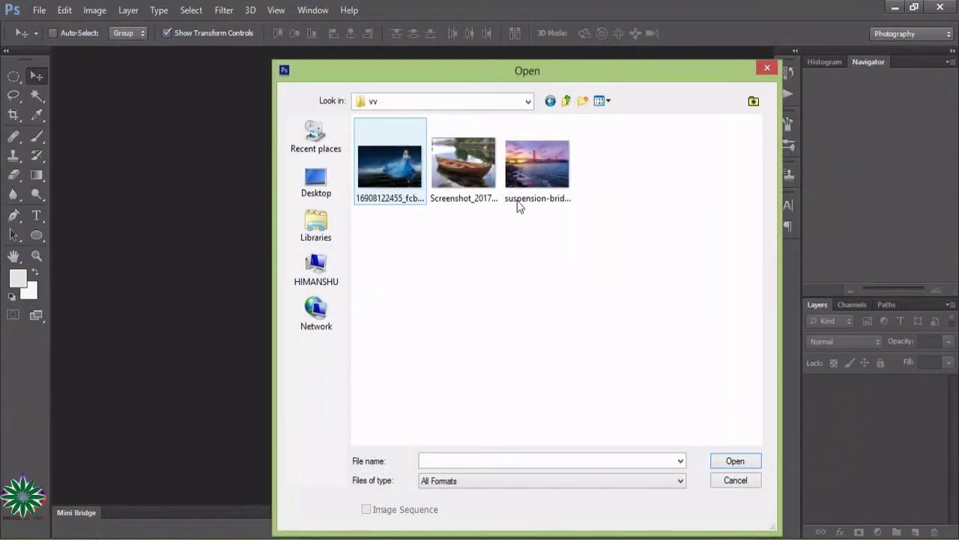
double_click(527, 189)
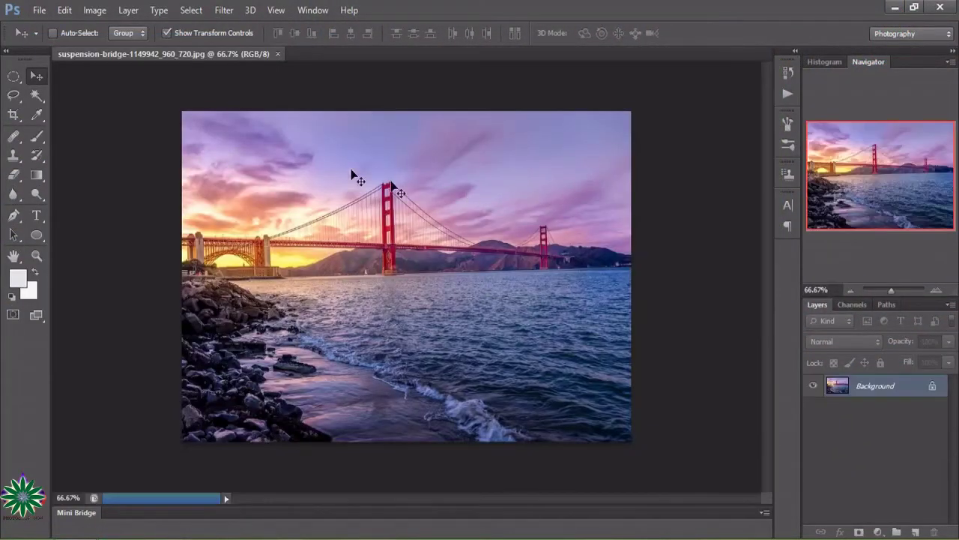
click(39, 9)
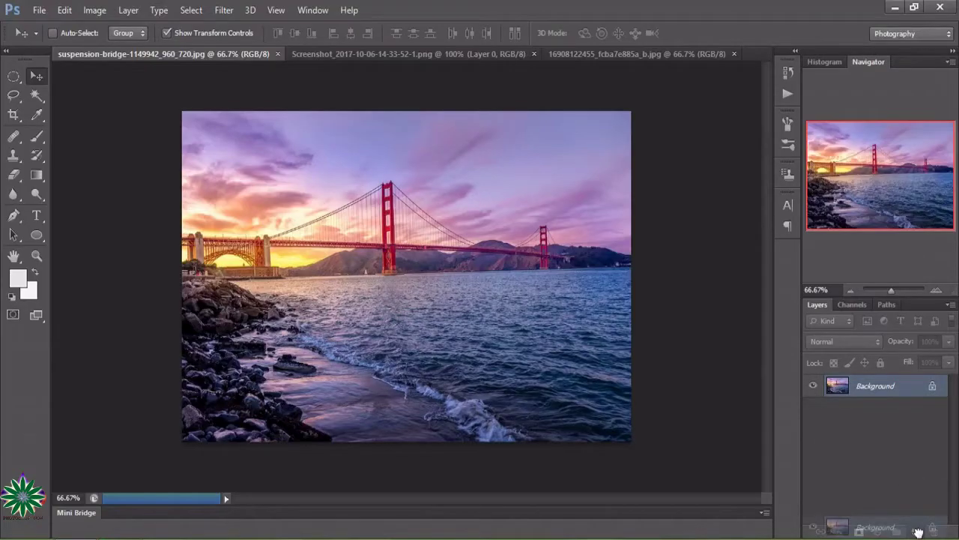
drag(876, 385, 916, 532)
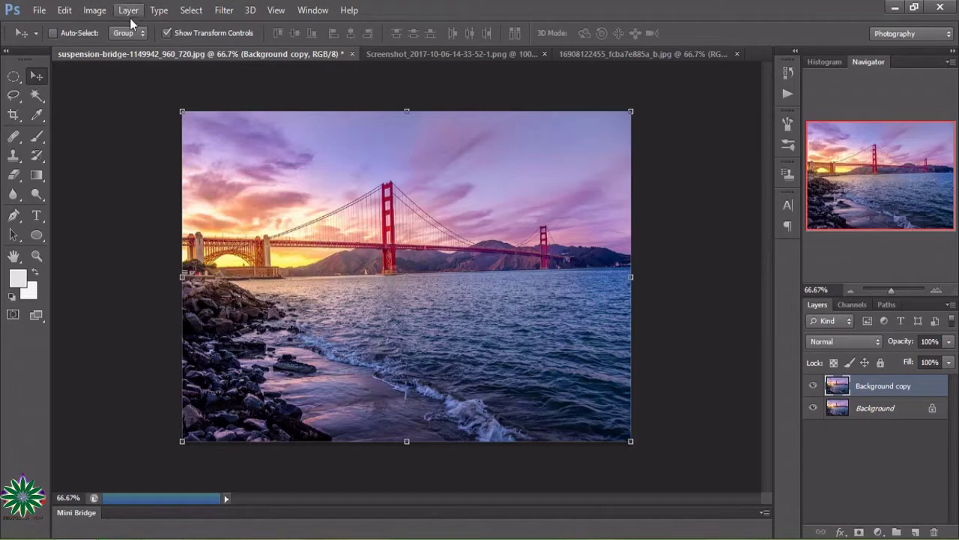
Shift the Background copy layer's hue to +16 using Hue/Saturation.
click(97, 10)
mouse_move(115, 47)
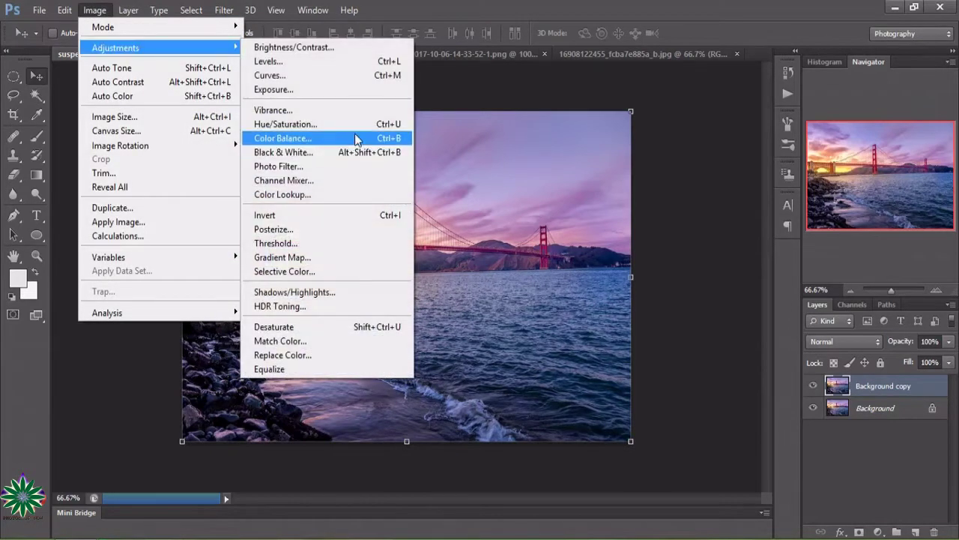
click(357, 125)
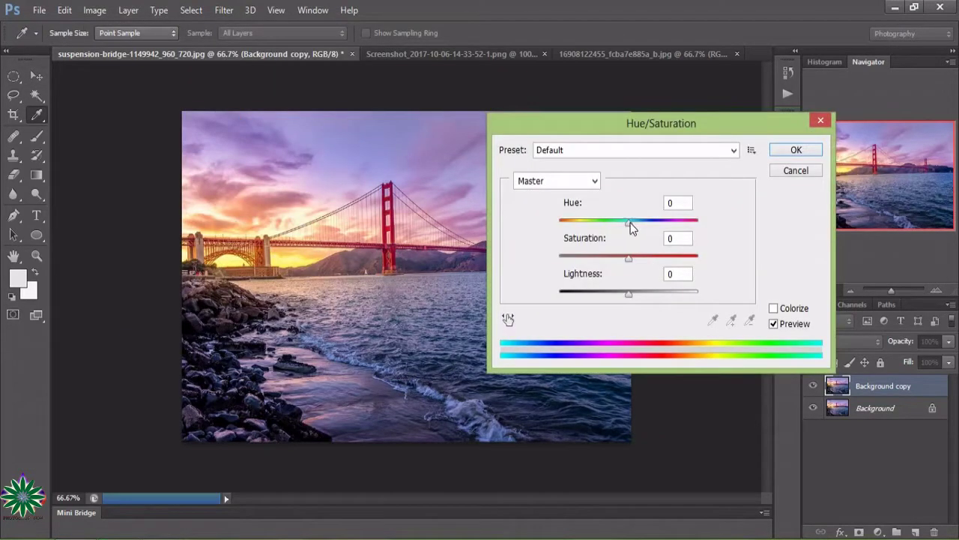
drag(629, 223, 640, 225)
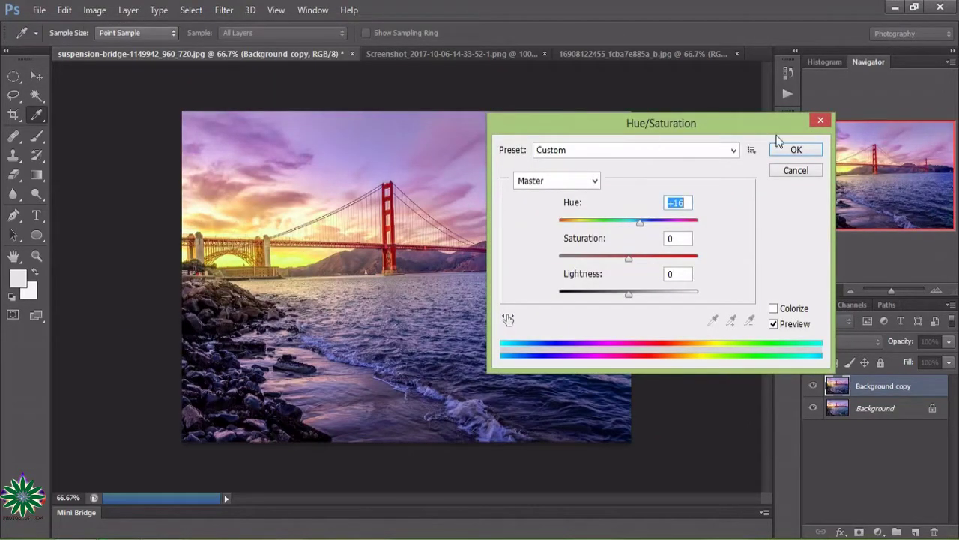
drag(703, 134, 803, 144)
click(888, 159)
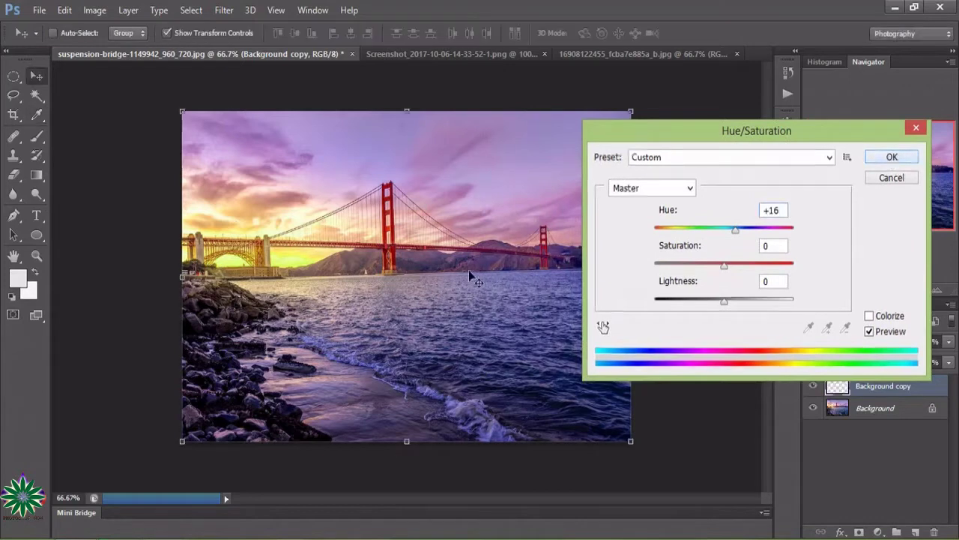
Zoom the bridge photo to 100% and reposition the view.
click(36, 255)
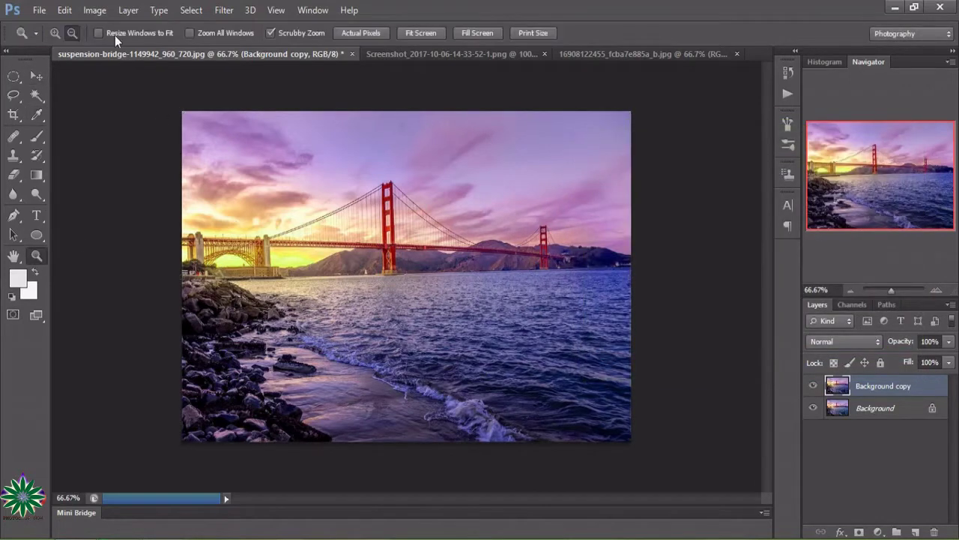
click(174, 179)
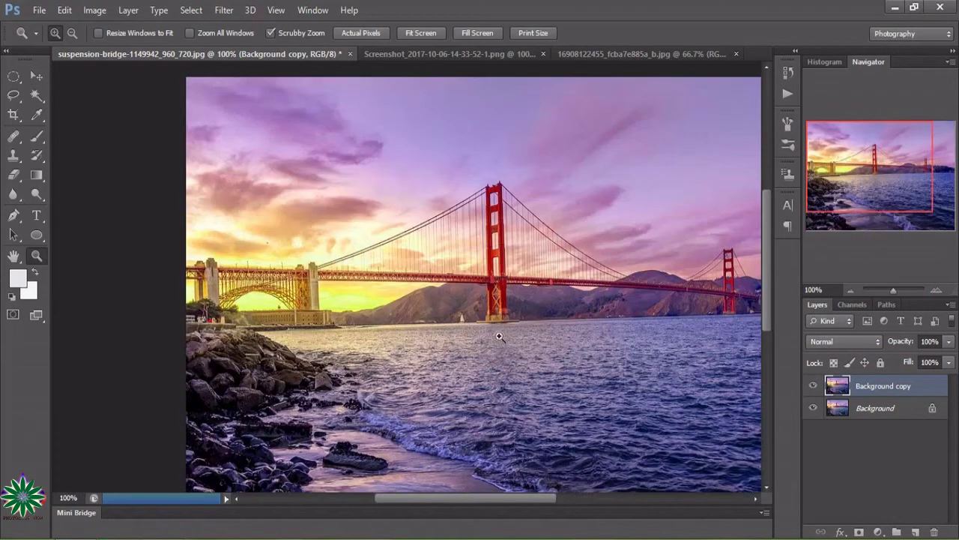
drag(491, 499, 521, 514)
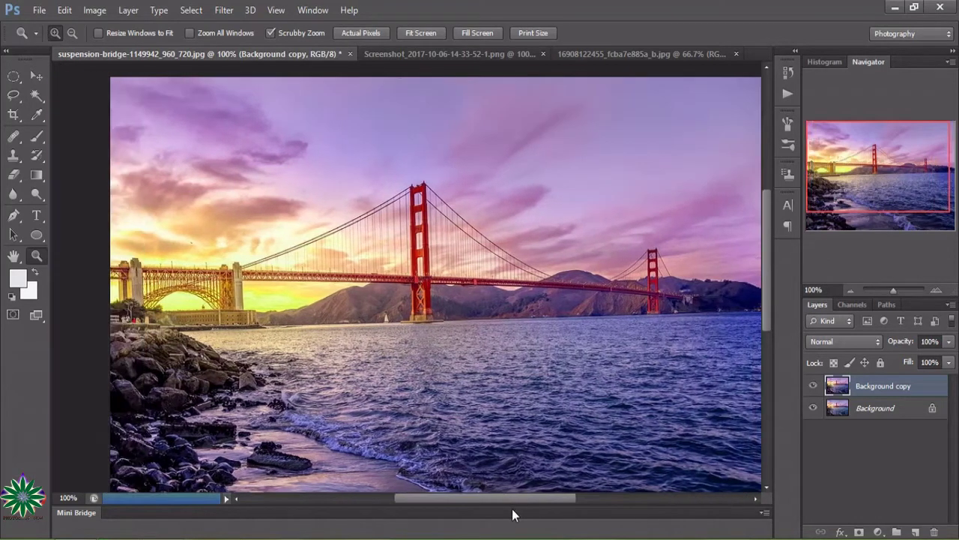
scroll(522, 445, down, 2)
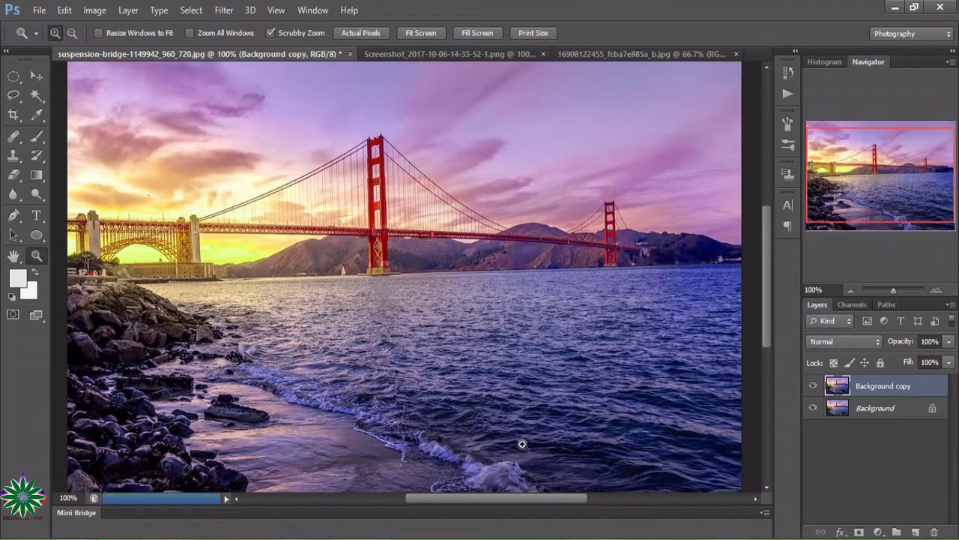
click(94, 11)
mouse_move(116, 47)
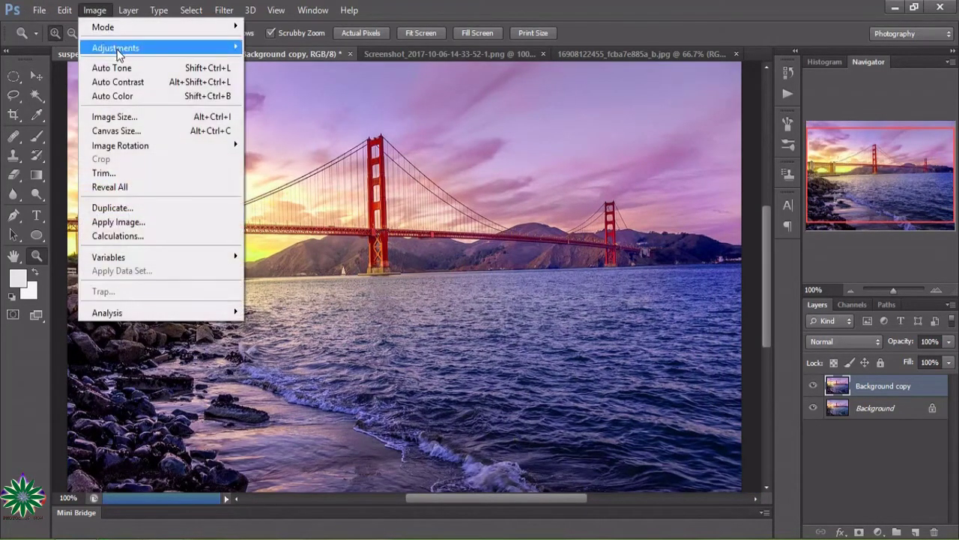
Apply a Curves adjustment raising the black point to output 8 on the bridge copy.
click(289, 75)
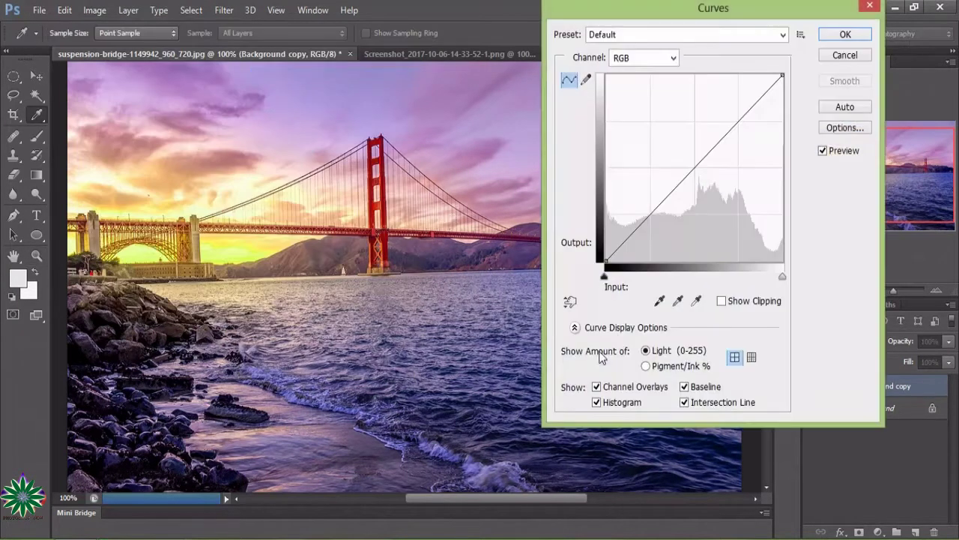
mouse_move(604, 259)
mouse_down()
mouse_move(632, 168)
mouse_move(605, 255)
mouse_up()
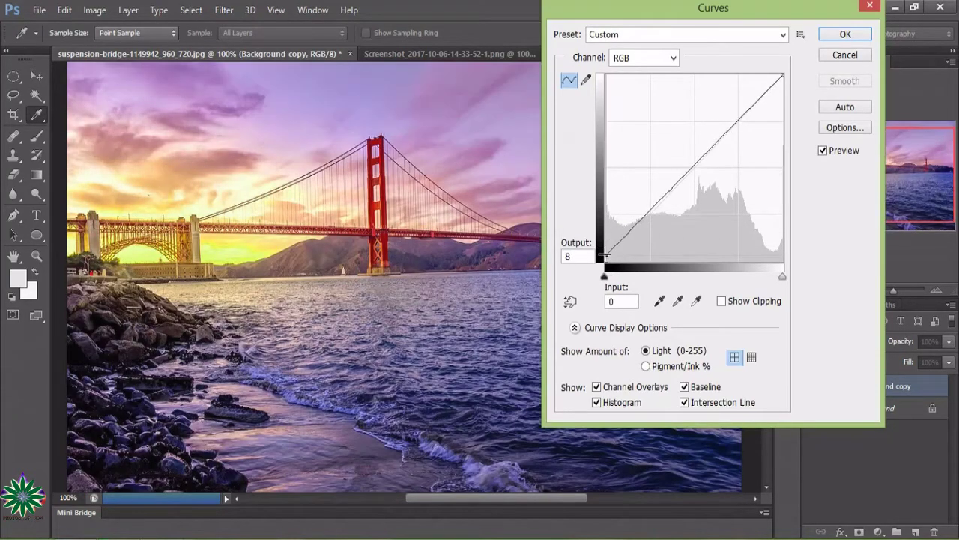
click(844, 34)
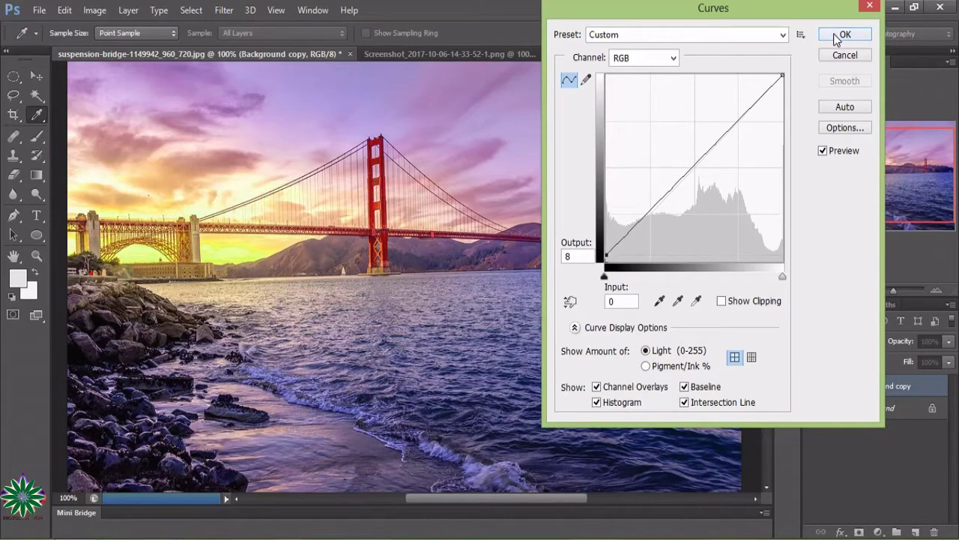
key(z)
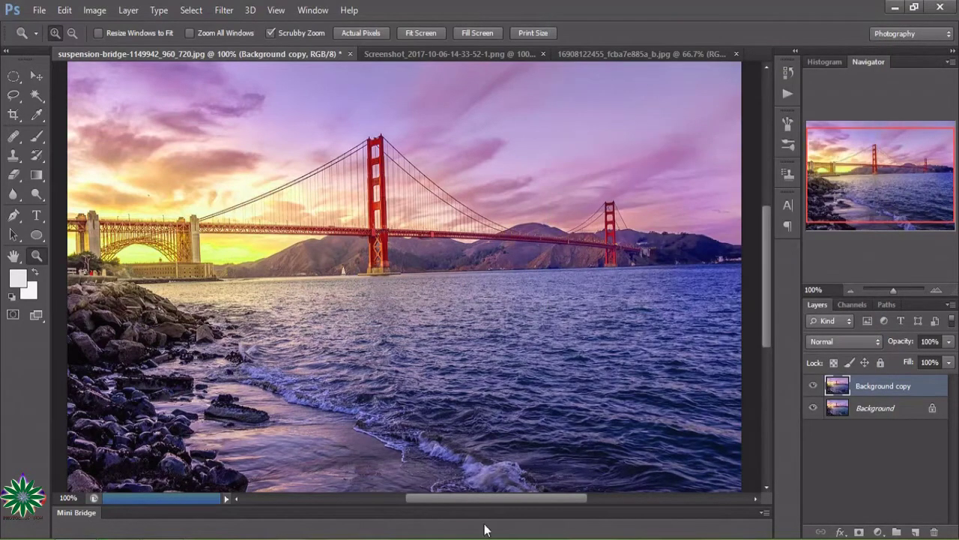
mouse_move(490, 501)
mouse_down()
mouse_move(588, 504)
mouse_move(497, 504)
mouse_up()
Set the bridge copy's Color Balance midtones to -71, +38, +65.
click(94, 10)
mouse_move(116, 48)
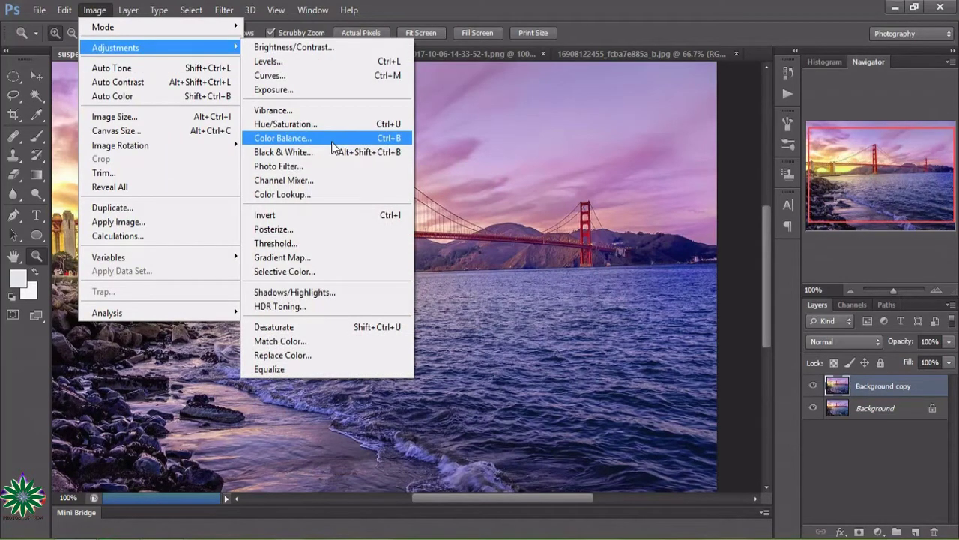
click(332, 139)
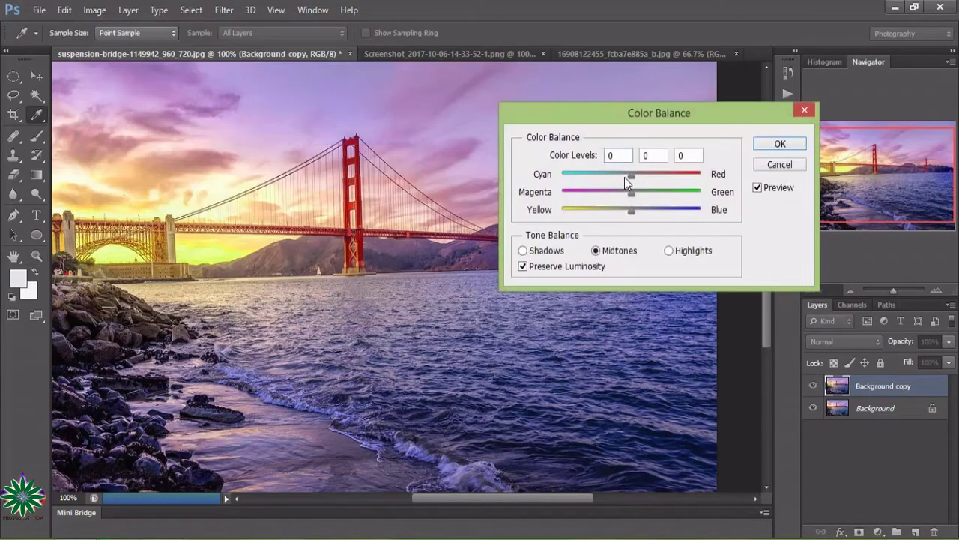
mouse_move(607, 178)
mouse_down()
mouse_move(583, 178)
mouse_move(673, 200)
mouse_move(658, 195)
mouse_move(614, 216)
mouse_move(677, 218)
mouse_up()
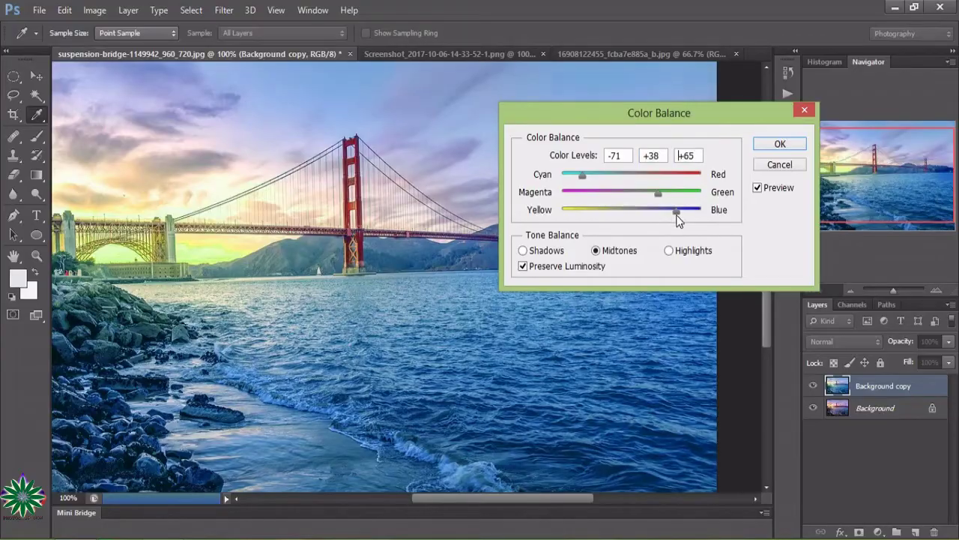
click(778, 144)
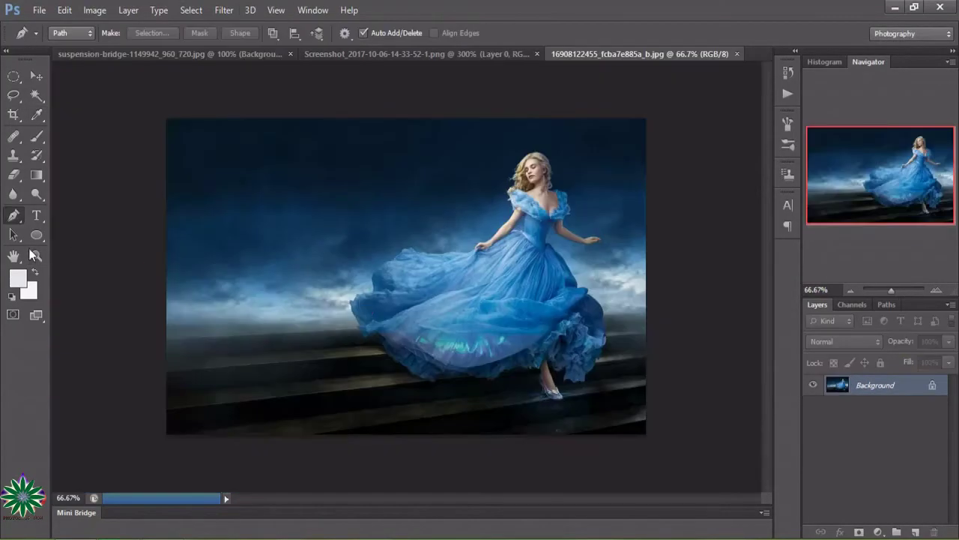
Zoom the gown photo in to 300% on the woman's head.
click(34, 257)
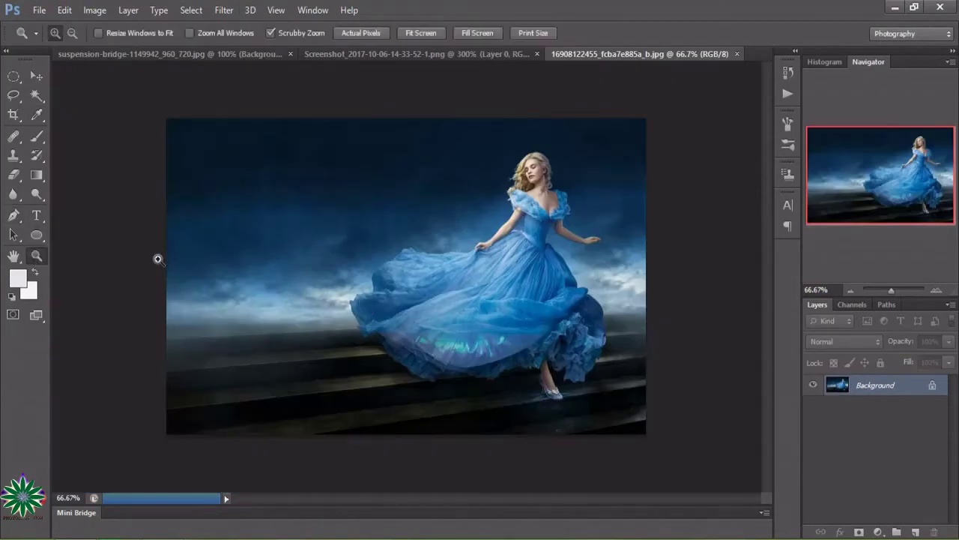
click(592, 299)
click(592, 299)
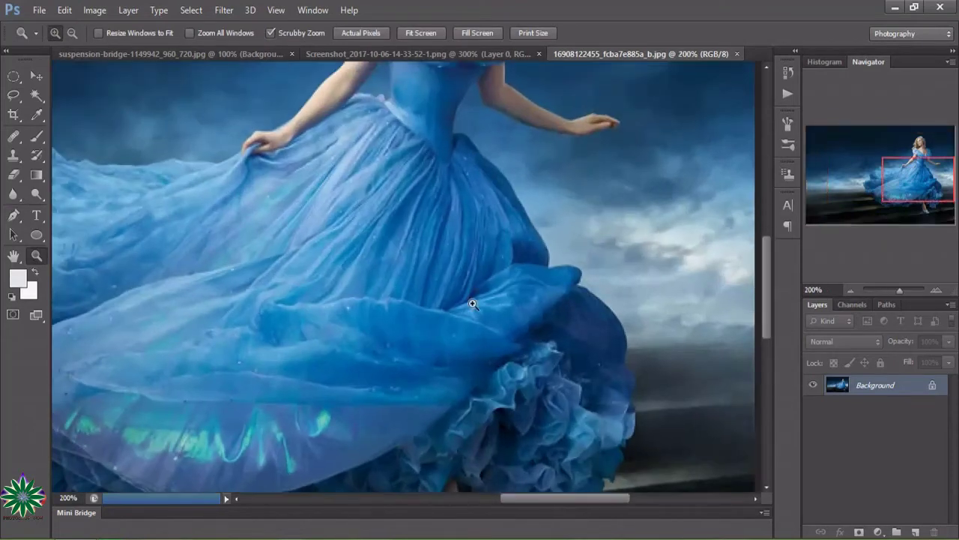
scroll(472, 303, up, 3)
scroll(471, 304, up, 3)
scroll(472, 304, up, 2)
scroll(472, 304, up, 2)
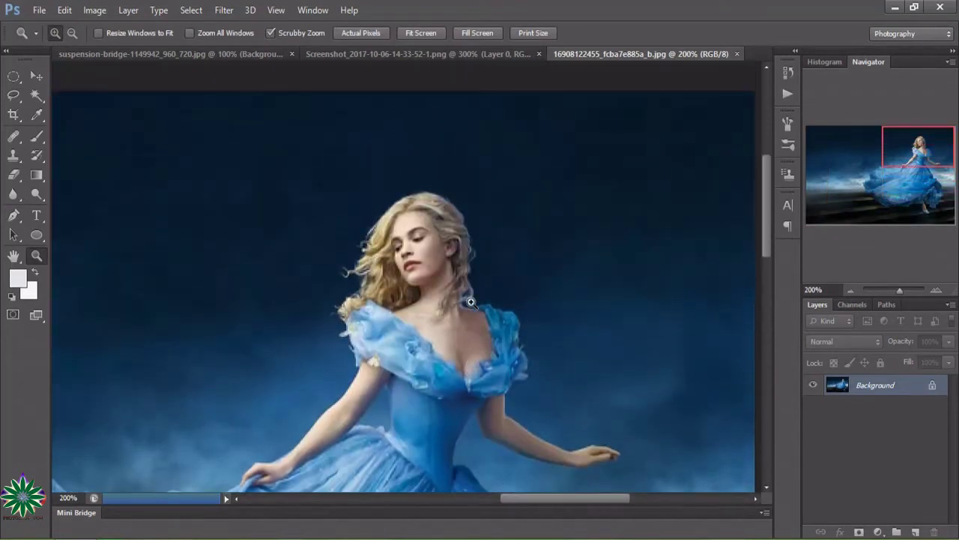
scroll(525, 255, up, 4)
click(502, 355)
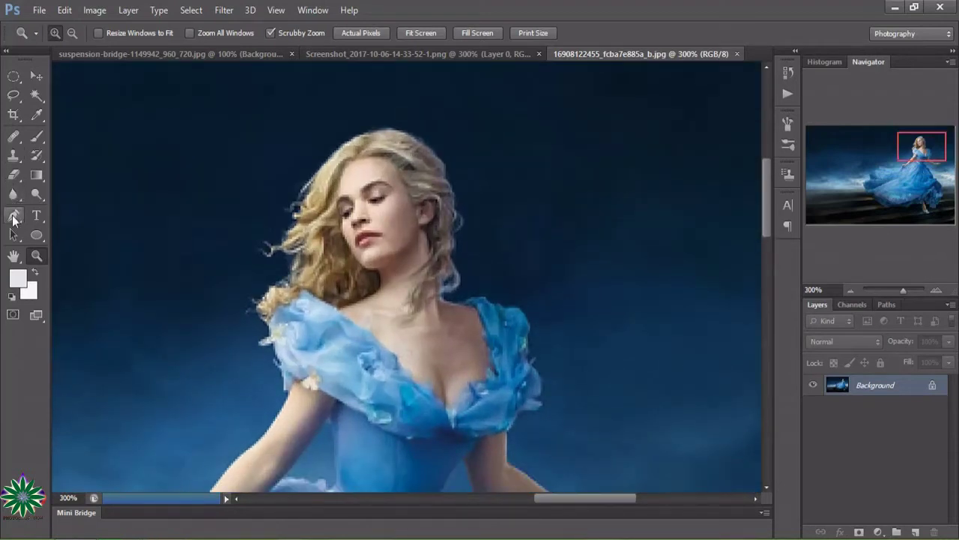
Start a pen path at her hair and trace down her shoulder, arm and hand.
click(14, 215)
click(364, 134)
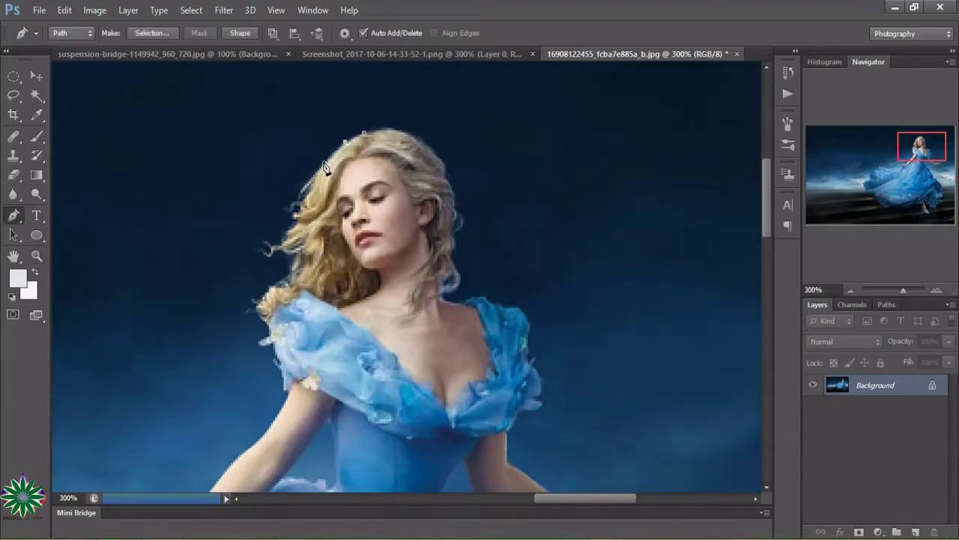
click(296, 210)
click(286, 231)
click(269, 248)
scroll(275, 257, down, 3)
click(277, 247)
click(287, 283)
click(273, 303)
click(241, 332)
click(203, 380)
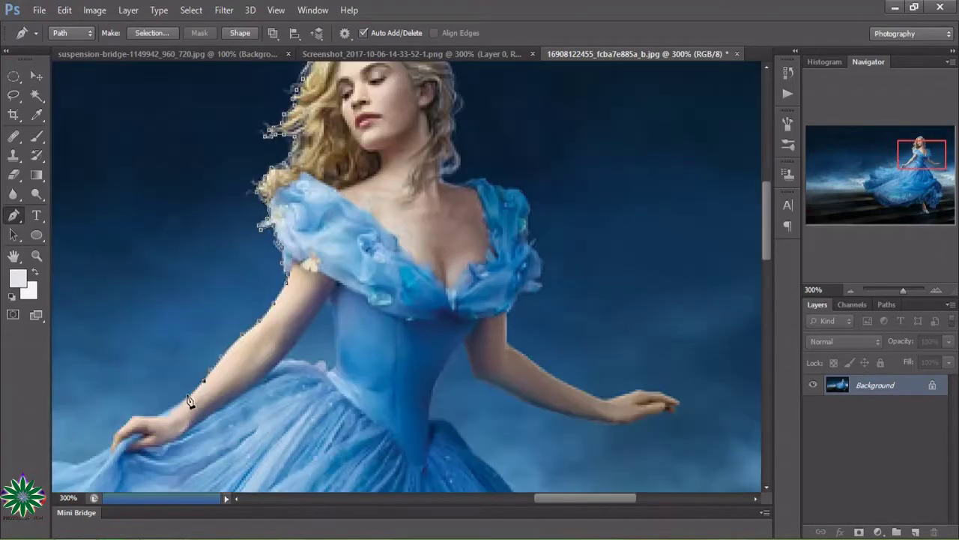
click(135, 417)
click(122, 430)
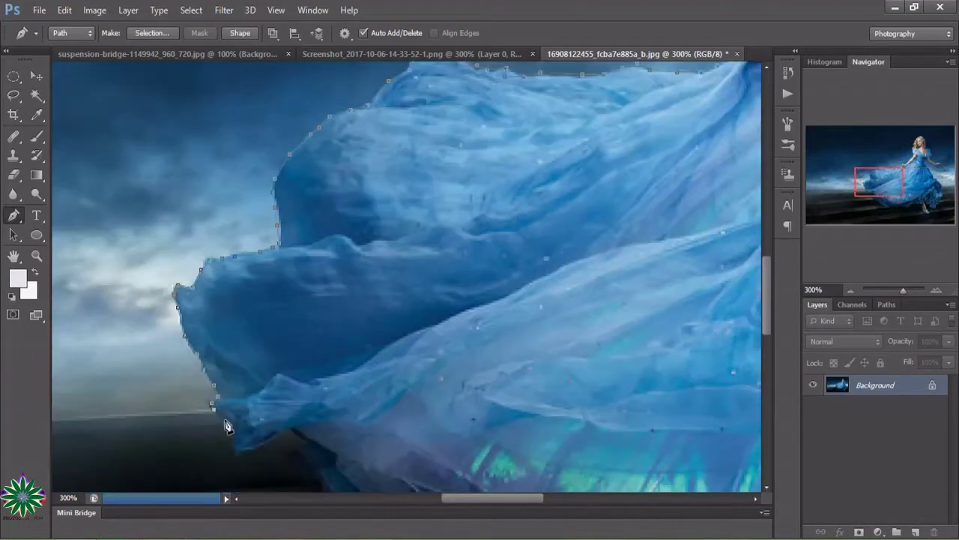
Trace the skirt's lower edge and hem, the glass slipper tip and the ankle.
click(237, 450)
click(274, 440)
click(298, 428)
scroll(514, 379, down, 4)
click(310, 286)
click(334, 300)
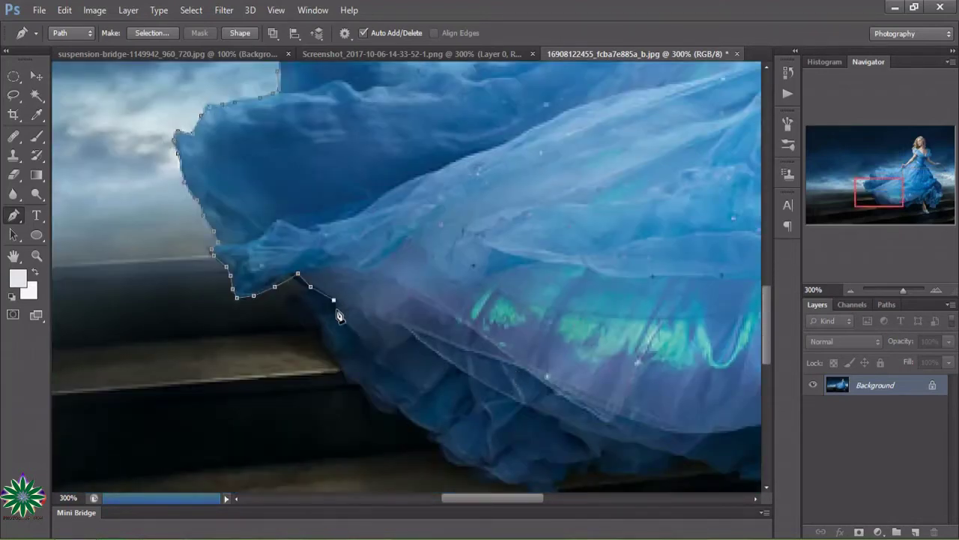
scroll(361, 378, down, 3)
click(385, 343)
click(418, 365)
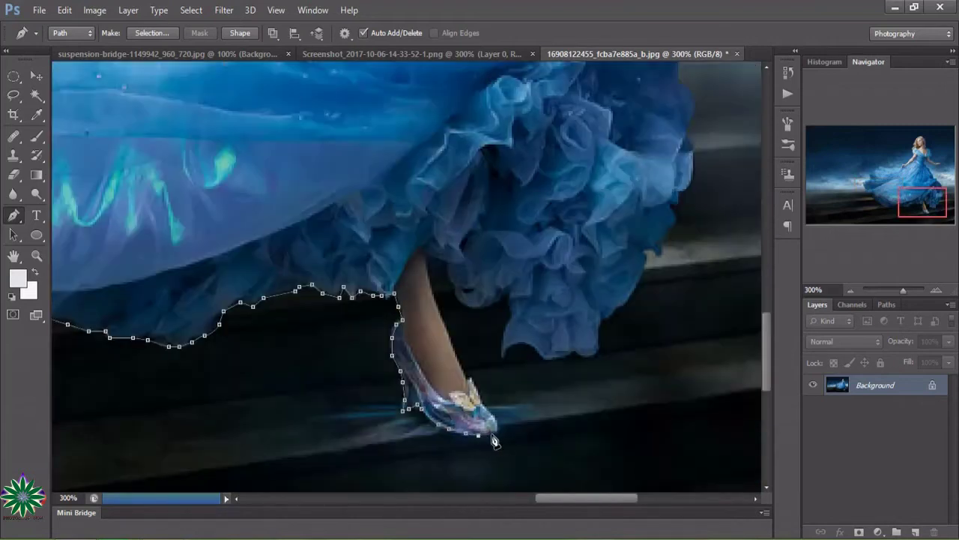
click(491, 434)
click(470, 381)
click(463, 371)
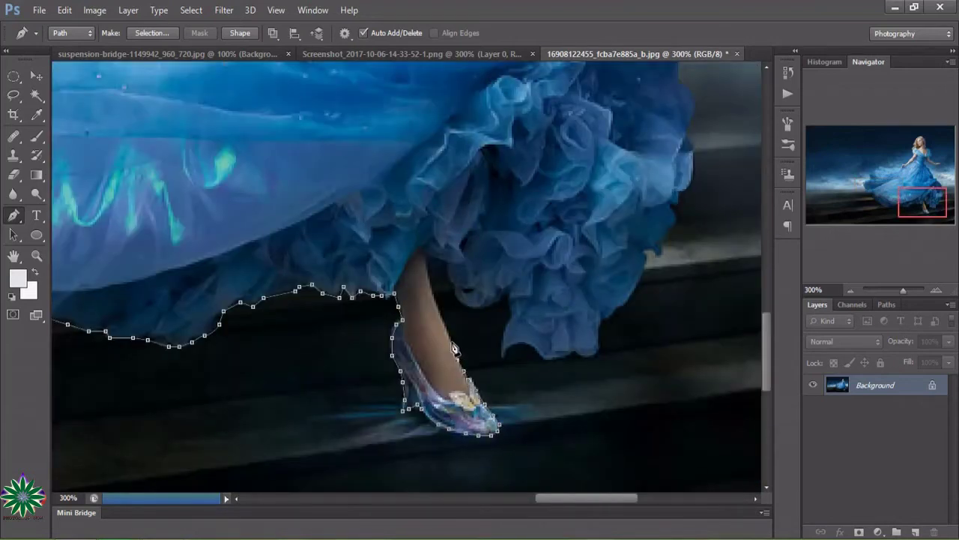
Trace the other side of her leg and along the ruffles' lower edge.
click(443, 261)
click(448, 265)
click(459, 304)
click(484, 307)
click(506, 294)
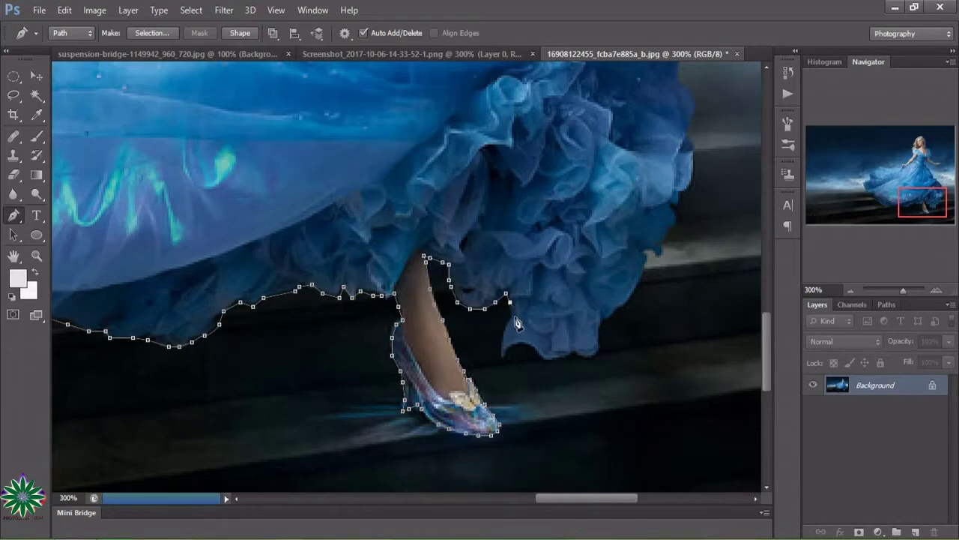
click(503, 328)
click(501, 353)
click(512, 345)
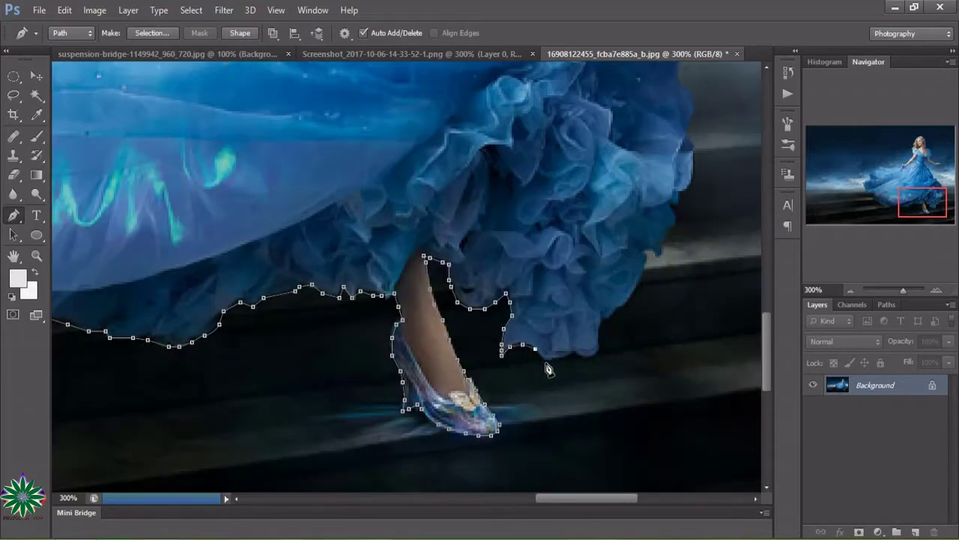
click(545, 362)
click(575, 354)
Trace up the right edge of the ruffles.
click(603, 322)
click(614, 310)
click(634, 289)
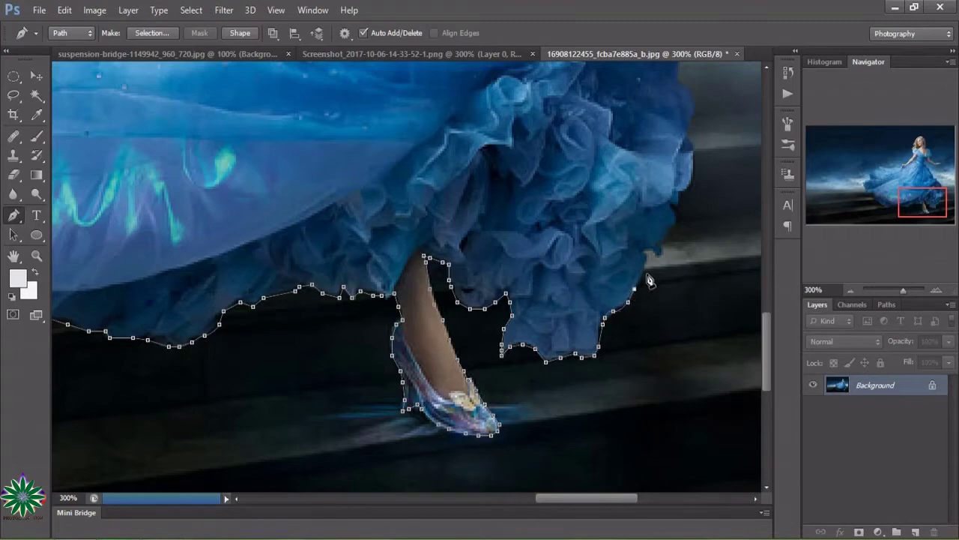
click(645, 252)
click(665, 238)
click(676, 223)
click(676, 203)
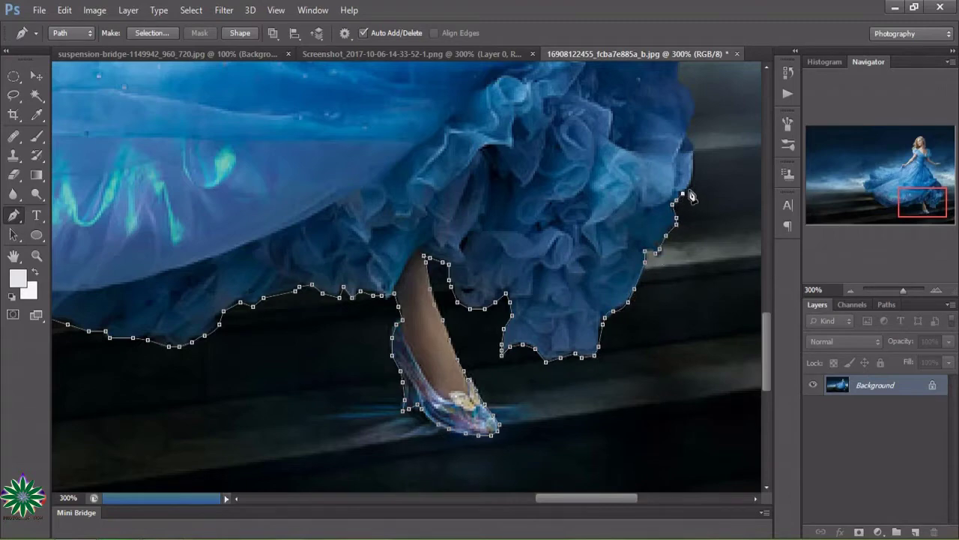
click(691, 184)
Continue the path up the gown's right side and the billowing dress's upper edge.
scroll(765, 309, up, 5)
click(689, 299)
click(695, 268)
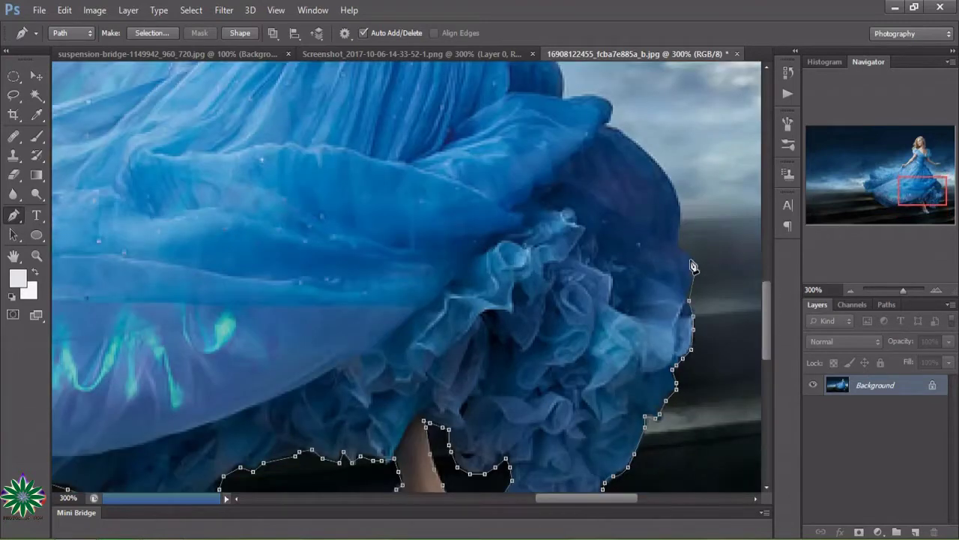
click(679, 245)
click(679, 222)
click(672, 187)
click(643, 147)
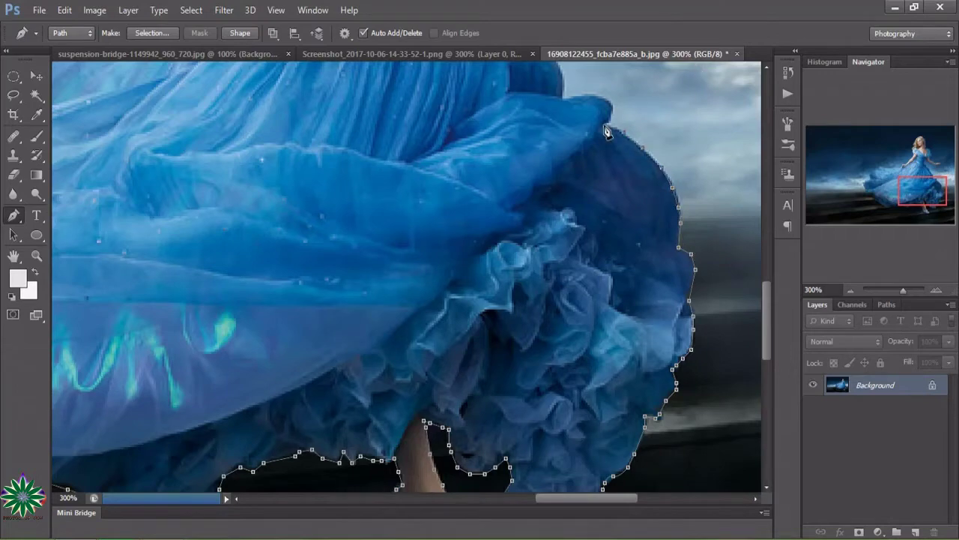
click(608, 109)
click(600, 93)
click(584, 92)
Trace up the skirt's right edge and along the bodice.
scroll(652, 227, up, 4)
scroll(653, 228, up, 3)
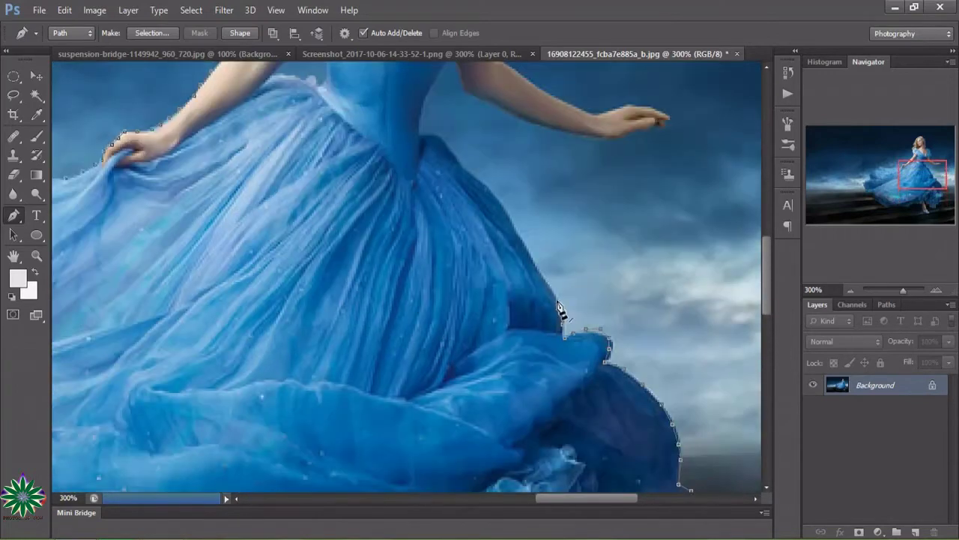
click(559, 306)
click(547, 281)
click(533, 261)
click(489, 191)
click(473, 174)
click(431, 132)
scroll(490, 282, up, 3)
click(420, 227)
click(427, 208)
Trace around her neck and over her hair, closing the path at its start point.
key(z)
click(400, 202)
scroll(399, 202, up, 6)
key(p)
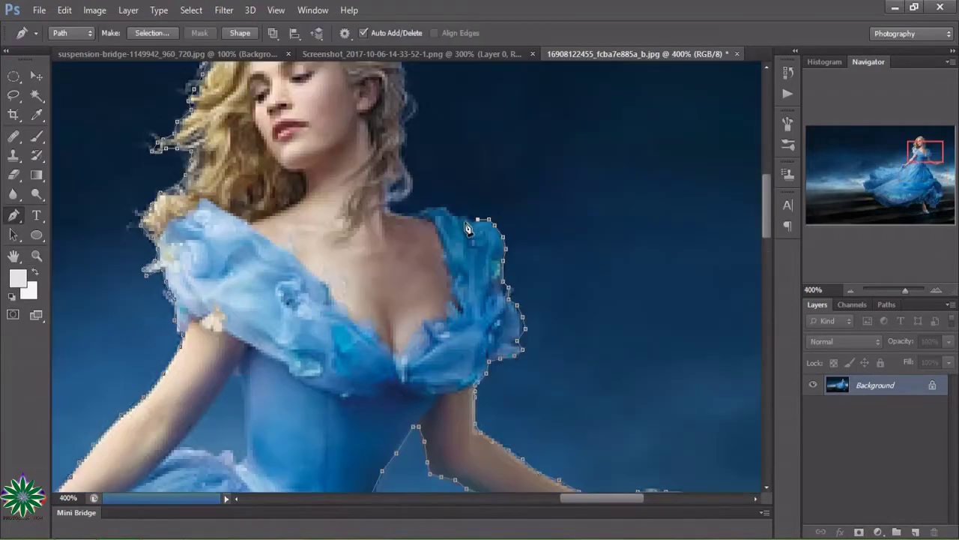
click(389, 204)
click(411, 191)
scroll(455, 139, up, 1)
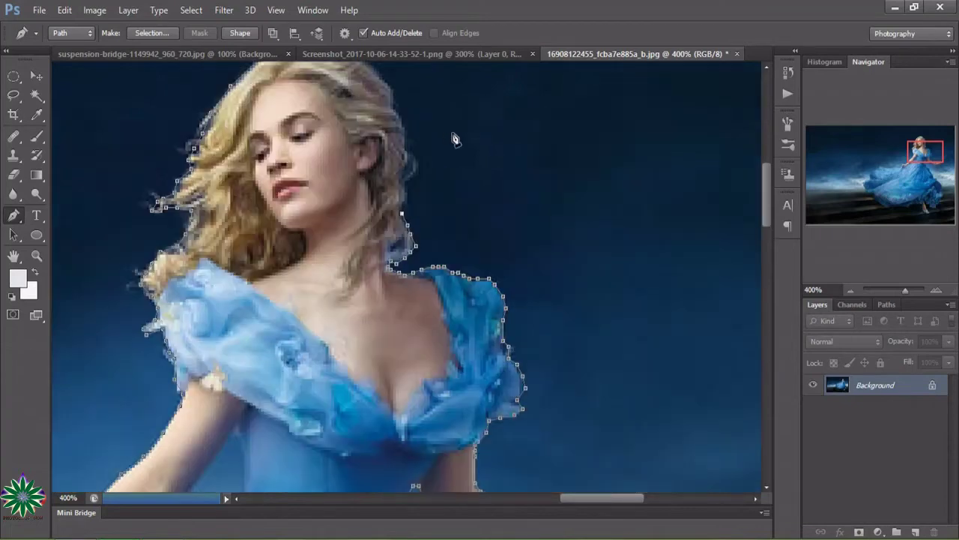
scroll(405, 268, up, 2)
click(413, 230)
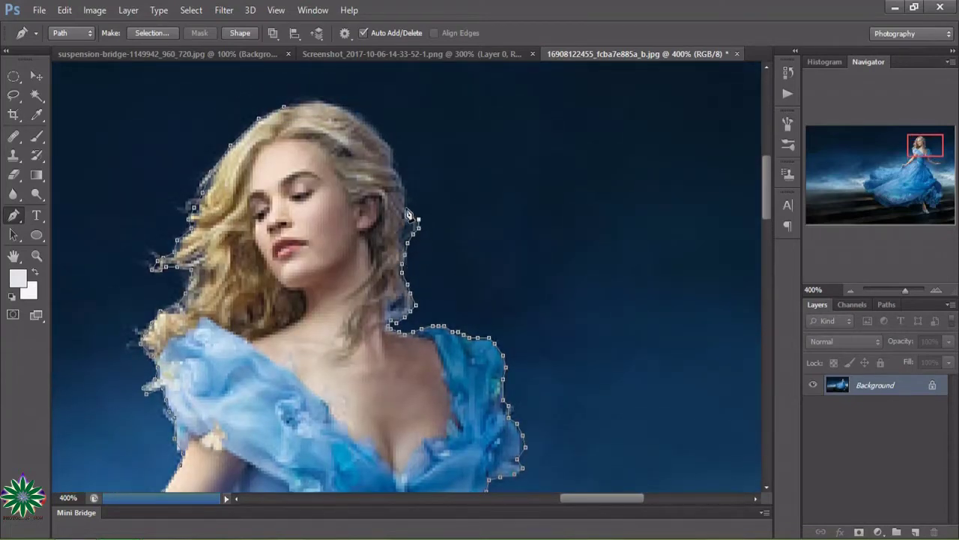
scroll(407, 269, up, 2)
click(389, 227)
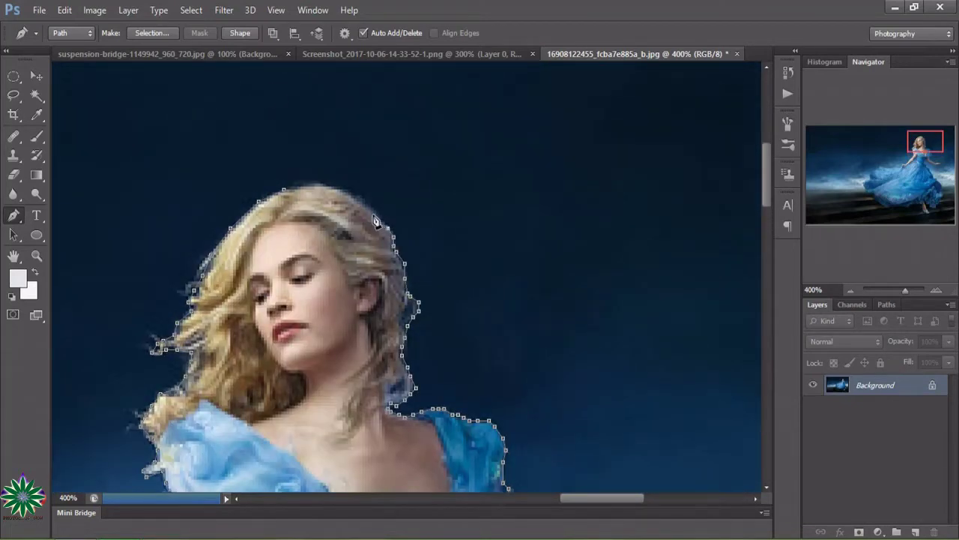
click(367, 205)
click(331, 188)
click(284, 195)
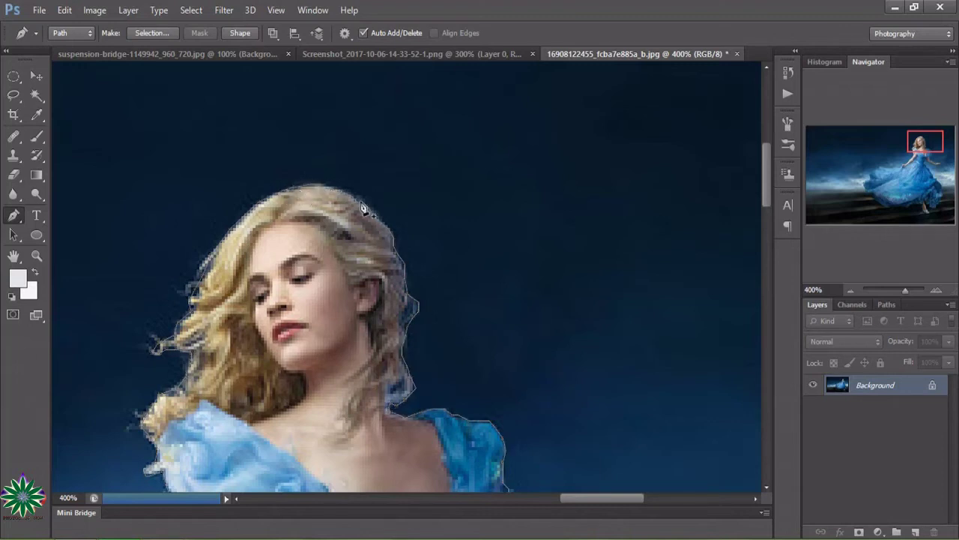
Trace the gap where her arm meets the bodice.
scroll(438, 397, down, 2)
scroll(437, 397, down, 1)
scroll(438, 397, down, 3)
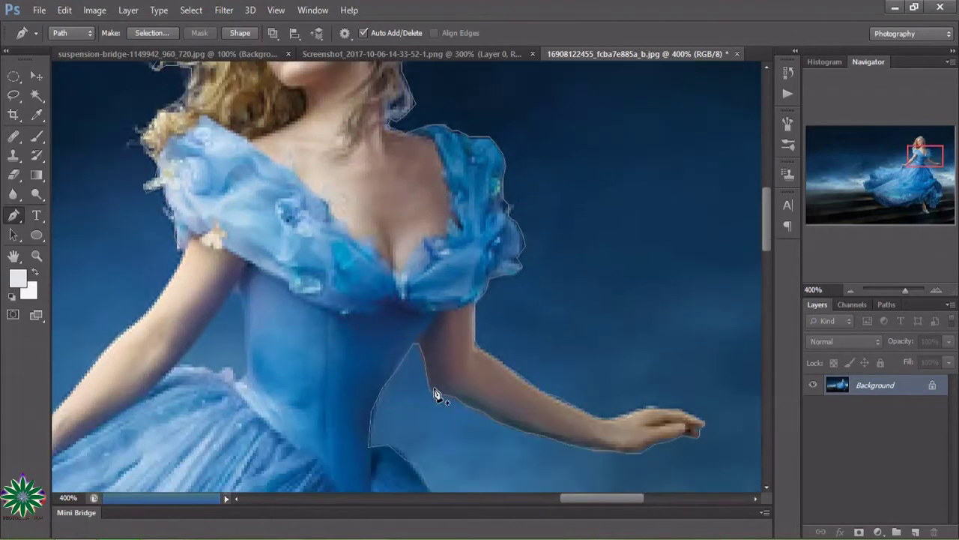
scroll(437, 397, down, 1)
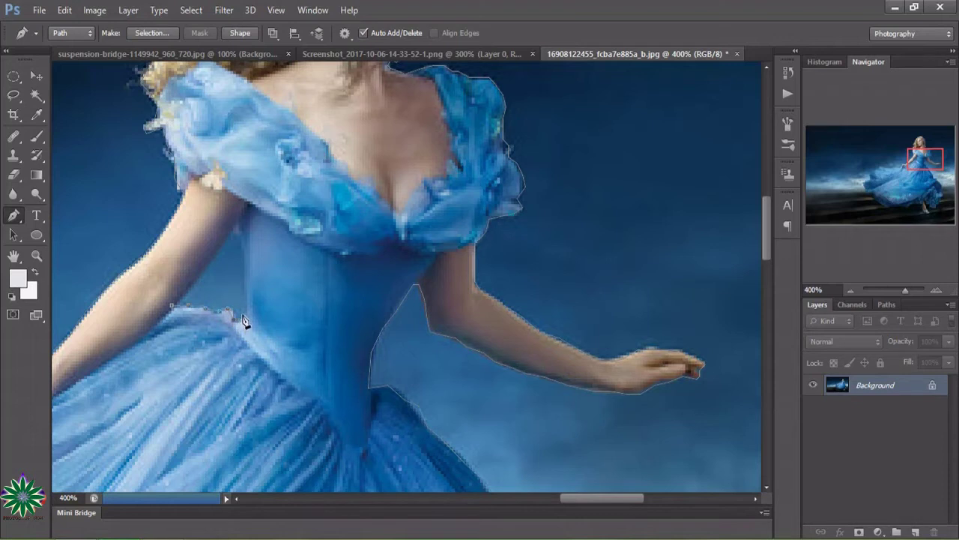
click(244, 253)
click(236, 225)
click(220, 252)
Load the woman's outline path as a selection, zoom out, and bring up the bridge photo.
key(ctrl+Return)
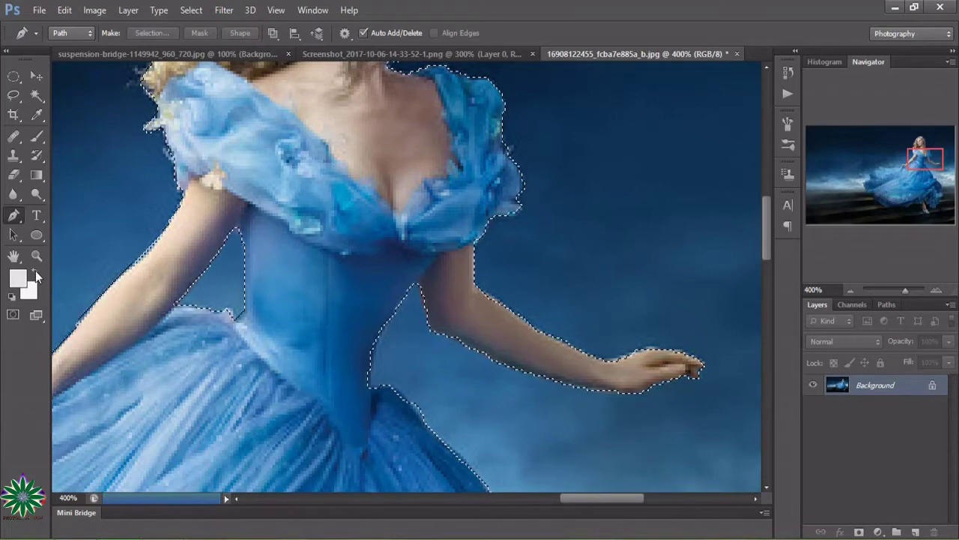
click(36, 255)
key(ctrl+d)
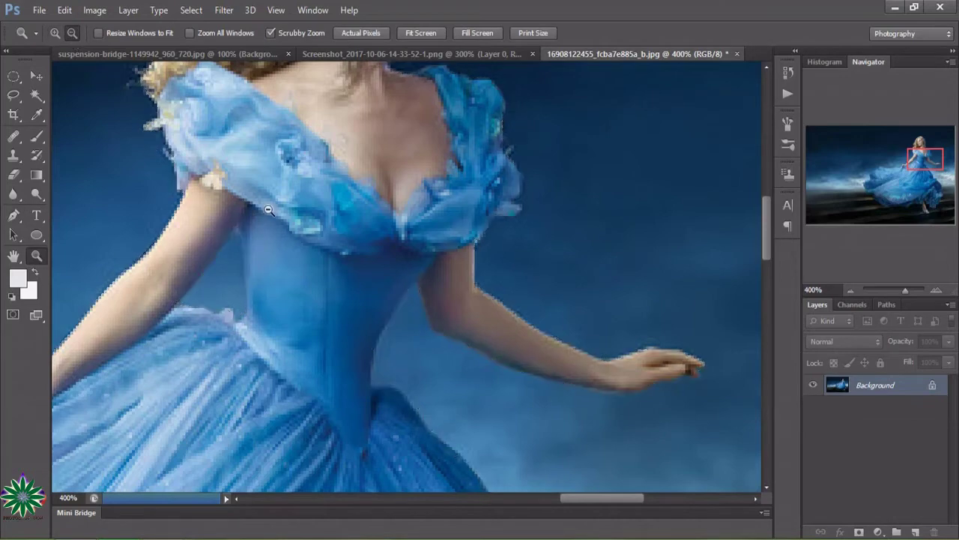
alt+click(495, 259)
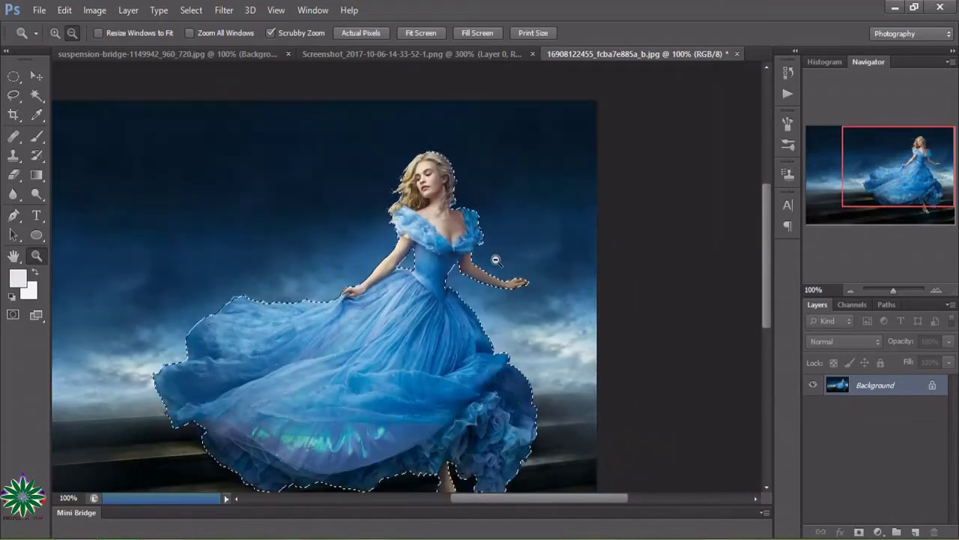
scroll(502, 277, down, 1)
scroll(503, 279, down, 1)
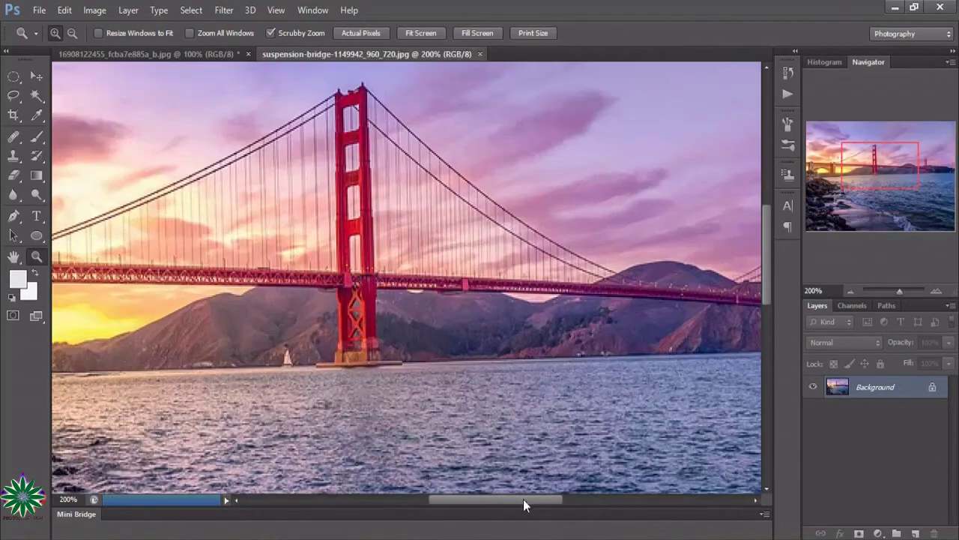
click(592, 392)
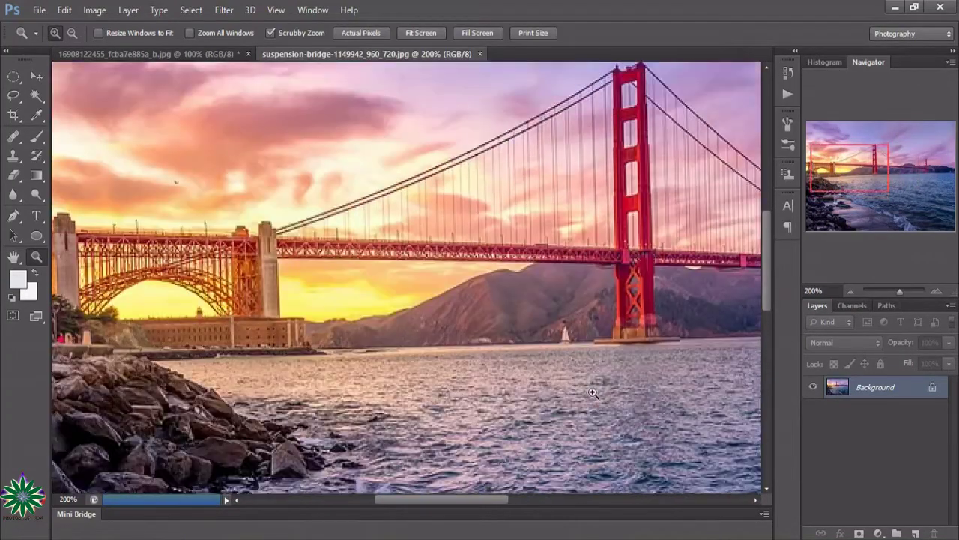
Pan and zoom in on the bridge photo, then return to the Cinderella image.
scroll(592, 393, up, 2)
mouse_move(481, 500)
mouse_down()
mouse_move(544, 500)
mouse_move(446, 500)
mouse_move(512, 500)
mouse_up()
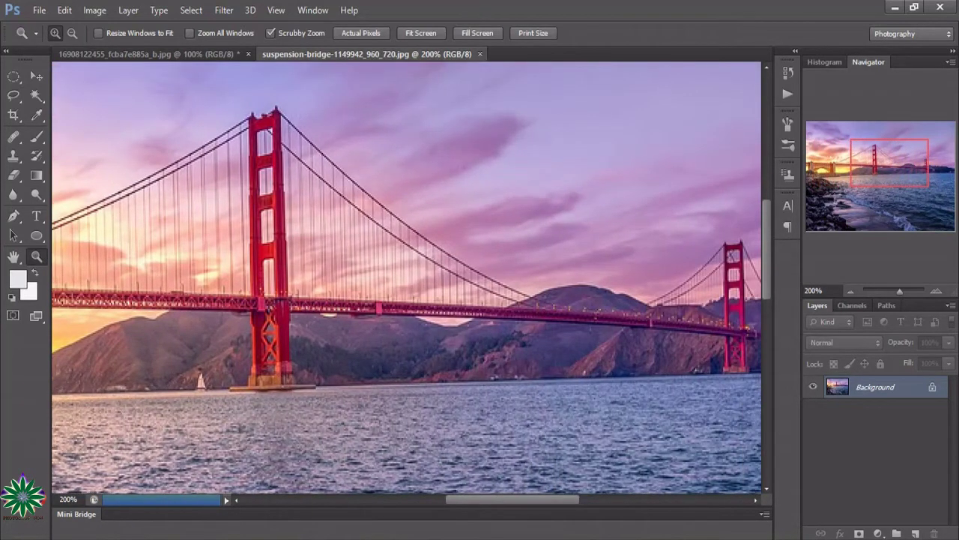
click(589, 406)
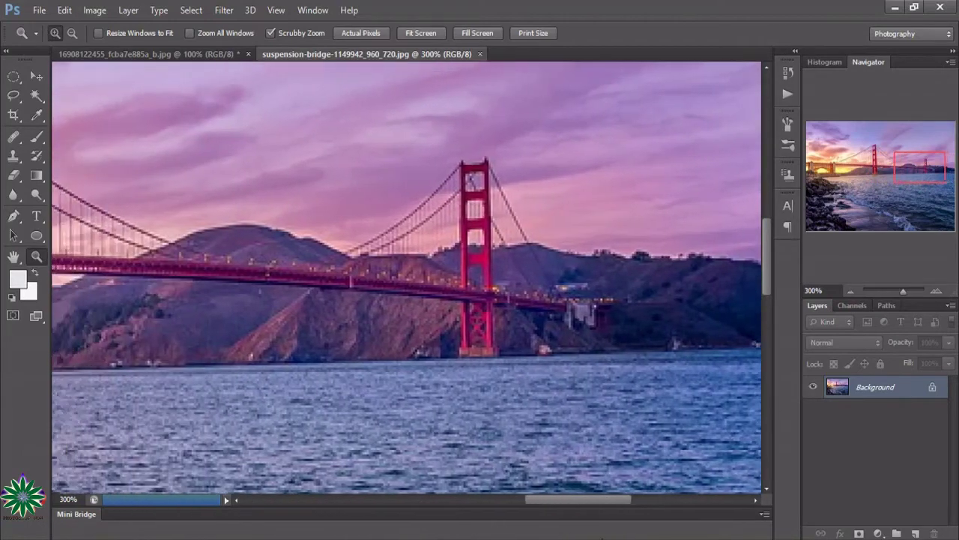
drag(554, 503, 603, 500)
click(195, 56)
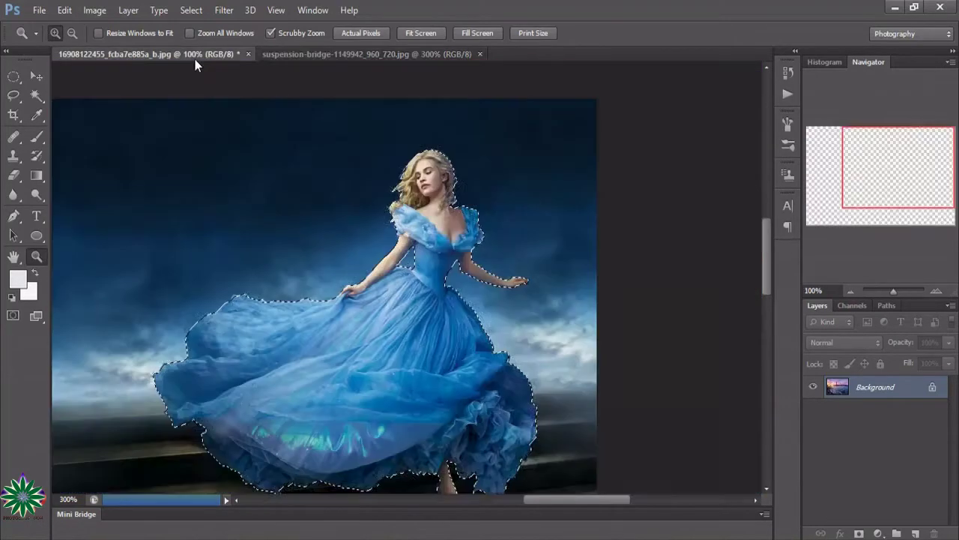
Drag the cut-out woman into the bridge photo and roughly scale her near the bridge deck.
click(36, 76)
mouse_move(377, 313)
mouse_down()
mouse_move(333, 93)
mouse_move(397, 196)
mouse_up()
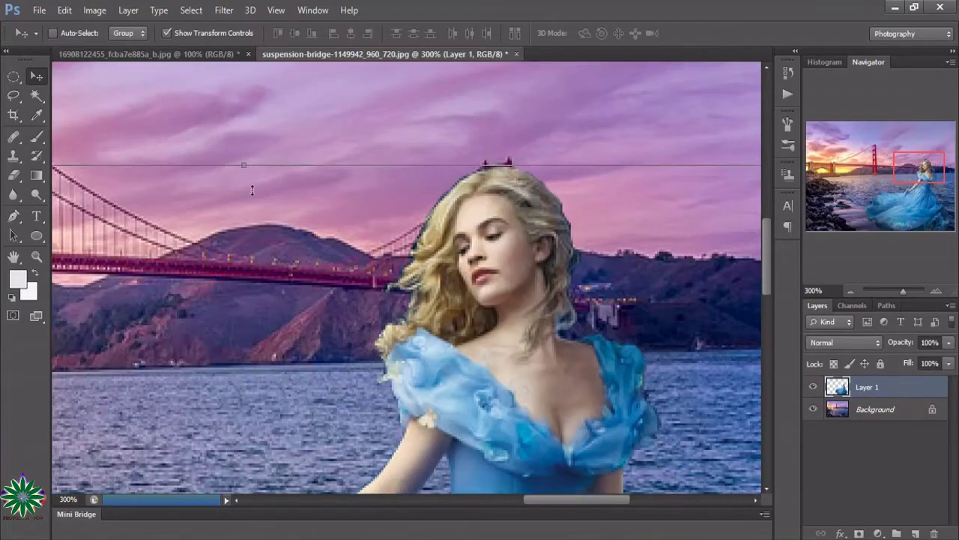
drag(456, 294, 322, 116)
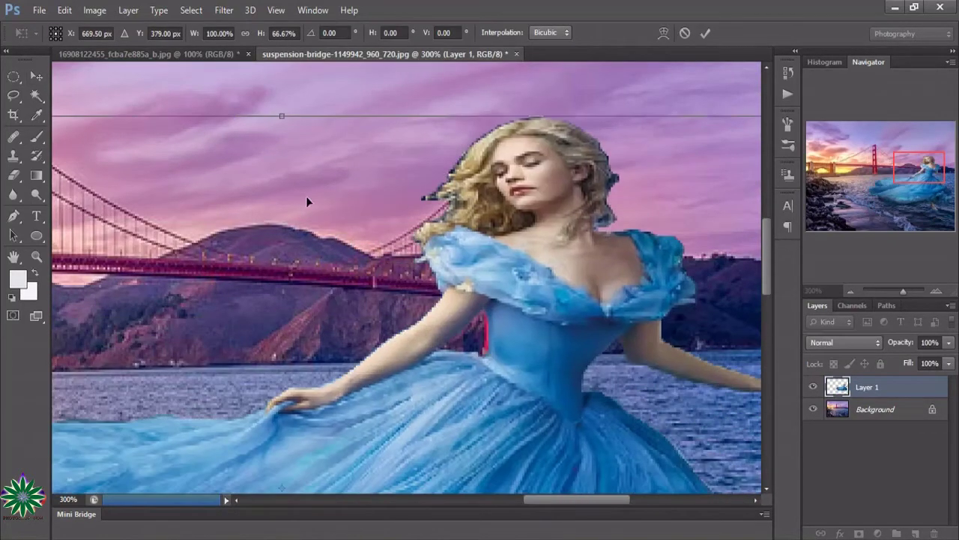
drag(319, 315, 274, 153)
drag(200, 140, 298, 194)
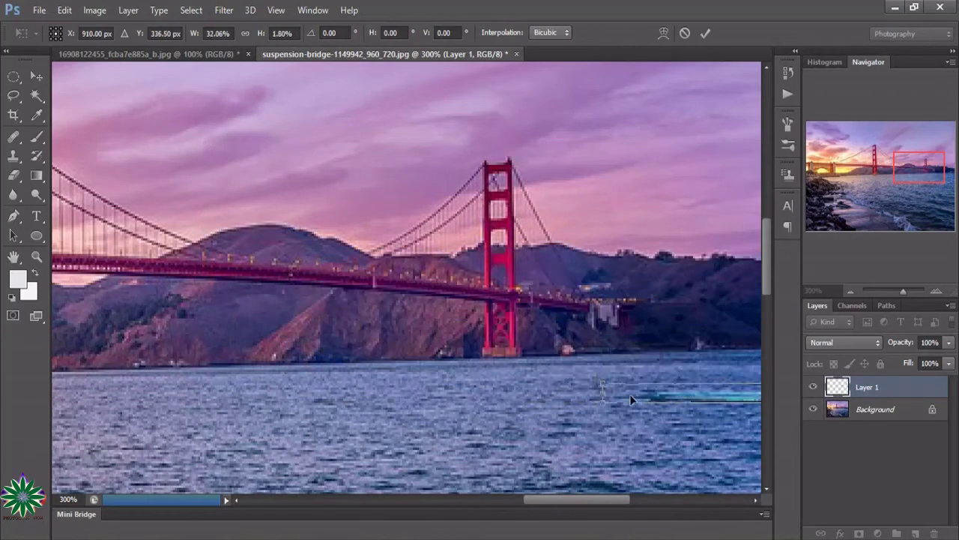
drag(482, 305, 311, 233)
drag(429, 249, 428, 442)
drag(455, 339, 455, 198)
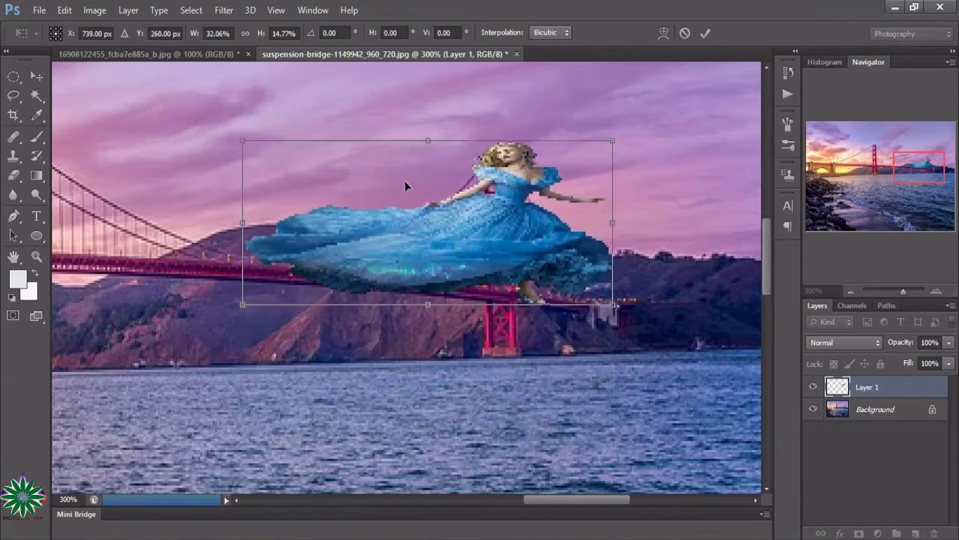
Narrow and tilt the woman, placing her over the water left of the bridge tower.
mouse_move(242, 223)
mouse_down()
mouse_move(593, 246)
mouse_move(686, 231)
mouse_up()
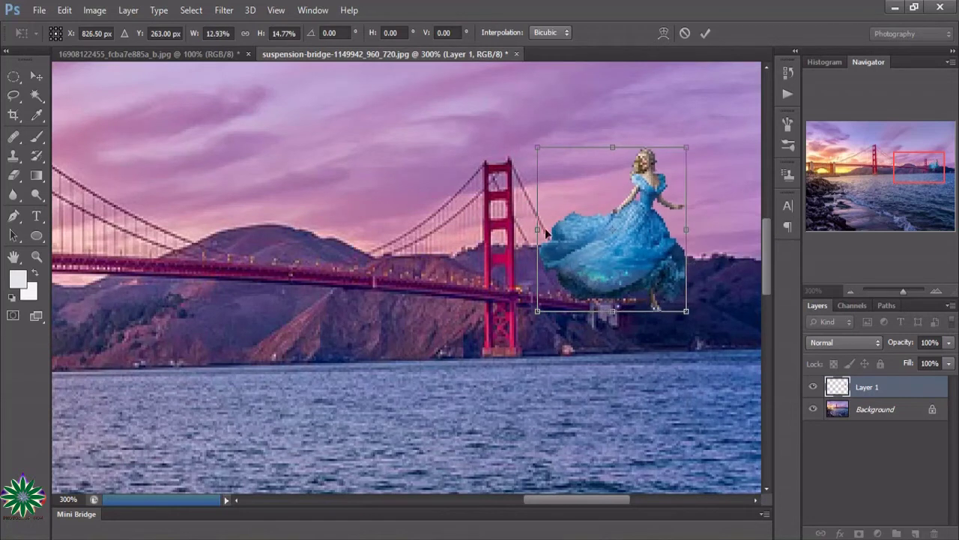
drag(540, 229, 507, 230)
drag(601, 222, 430, 254)
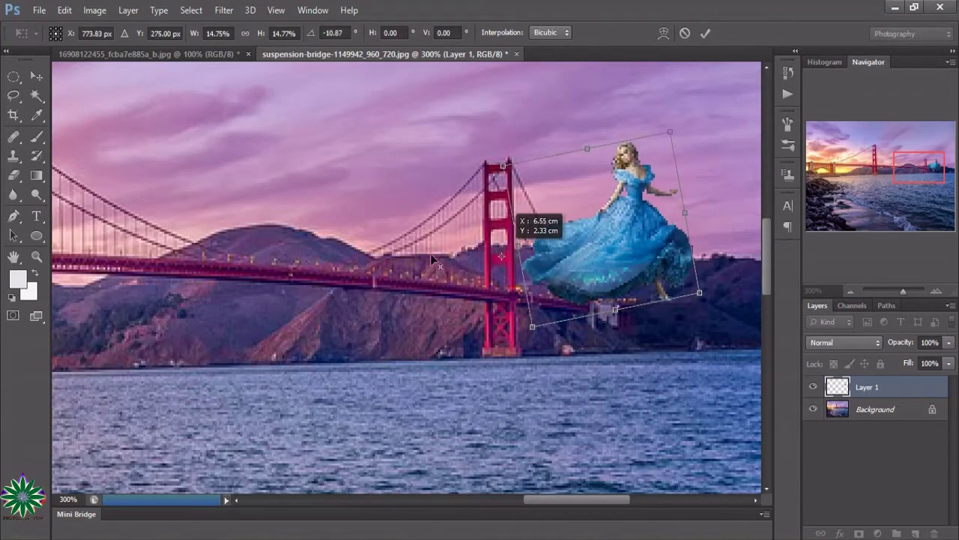
drag(527, 252, 324, 256)
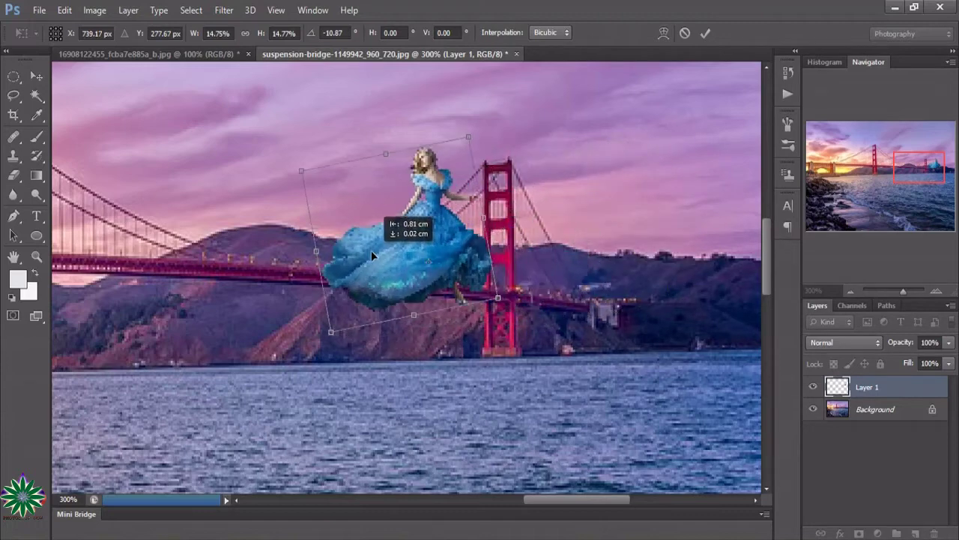
drag(252, 212, 264, 167)
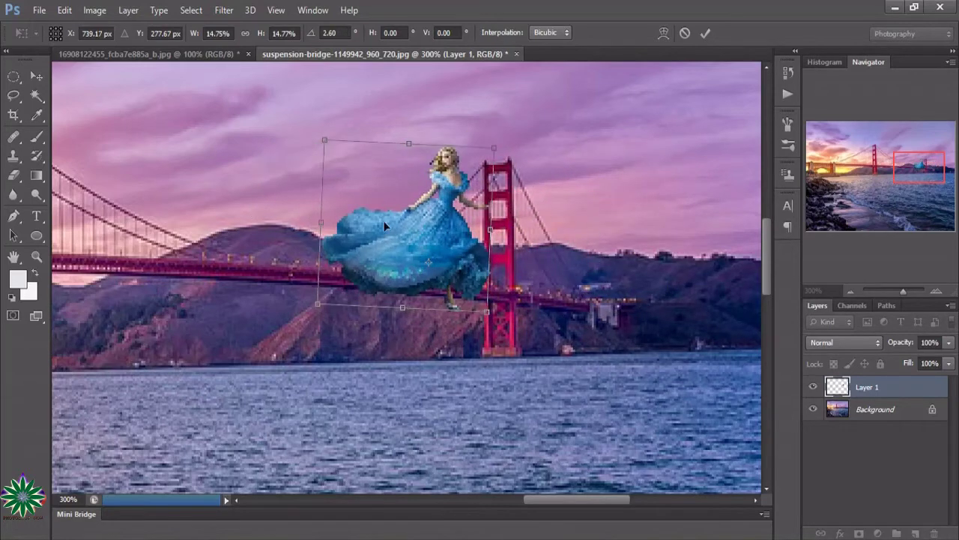
drag(416, 236, 451, 340)
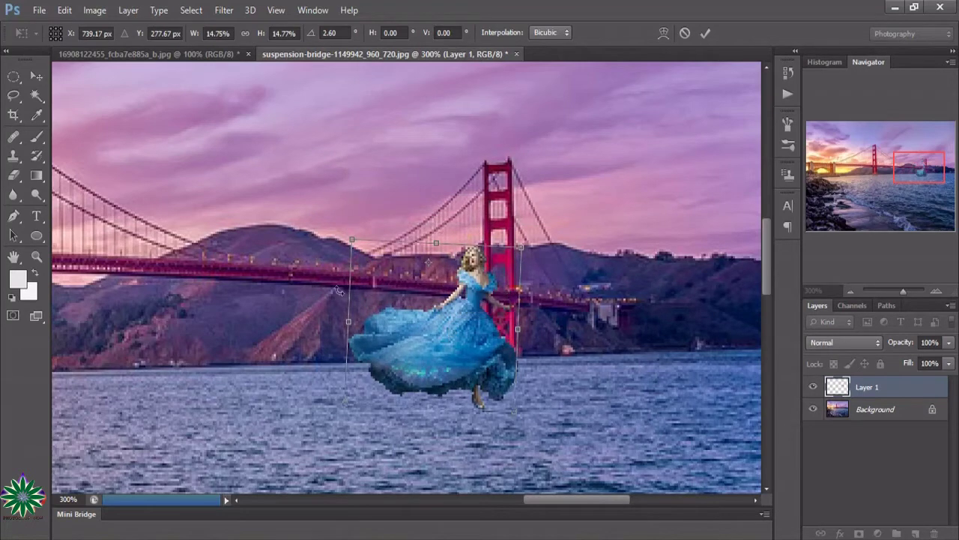
drag(339, 289, 343, 276)
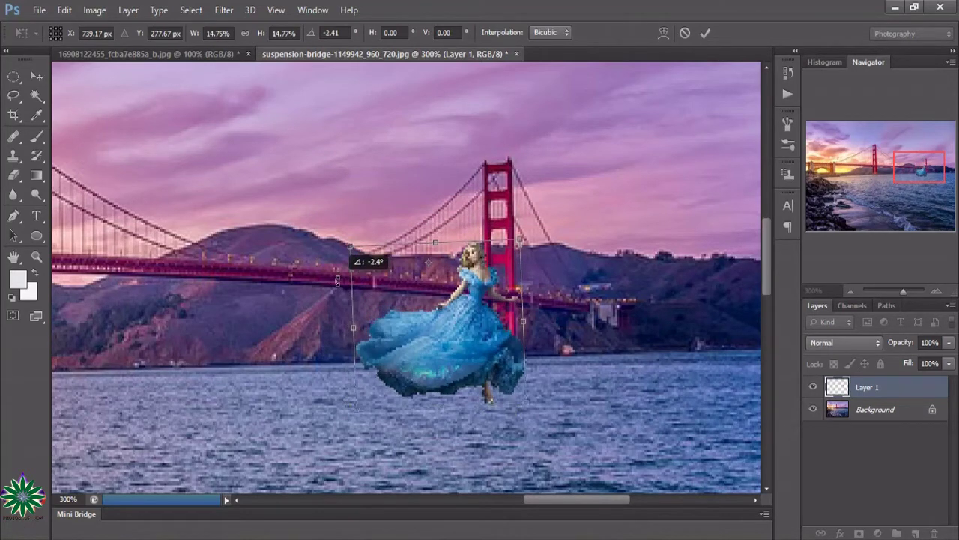
drag(478, 276, 434, 252)
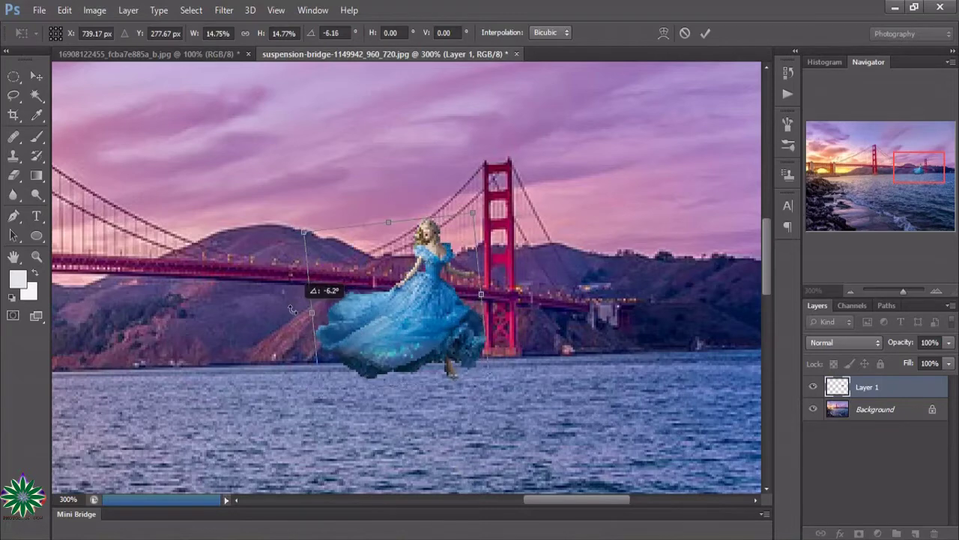
Fine-tune her position further left and ease the tilt to about 2.4°.
mouse_move(292, 299)
mouse_down()
mouse_move(321, 274)
mouse_move(285, 274)
mouse_move(290, 282)
mouse_up()
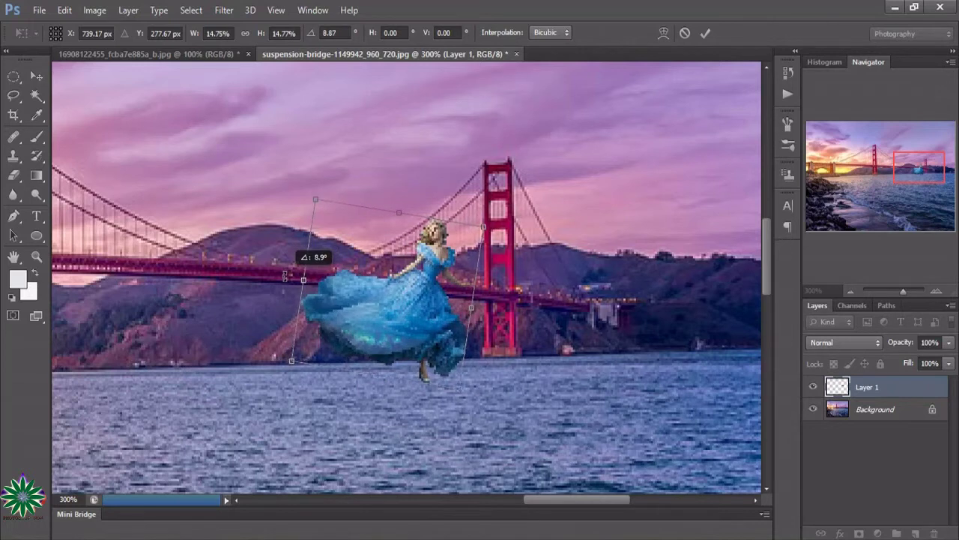
drag(383, 290, 382, 309)
drag(302, 293, 284, 298)
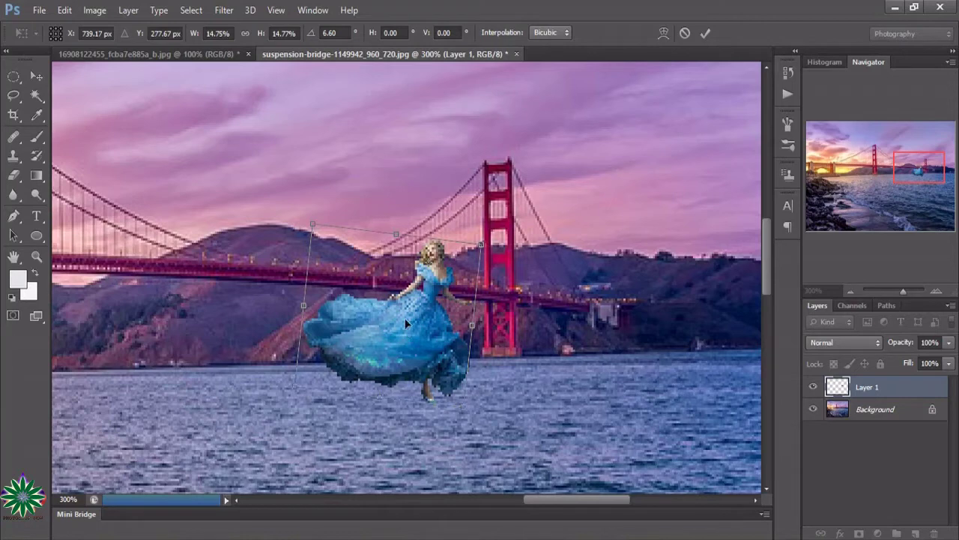
mouse_move(376, 311)
mouse_down()
mouse_move(348, 310)
mouse_move(397, 301)
mouse_up()
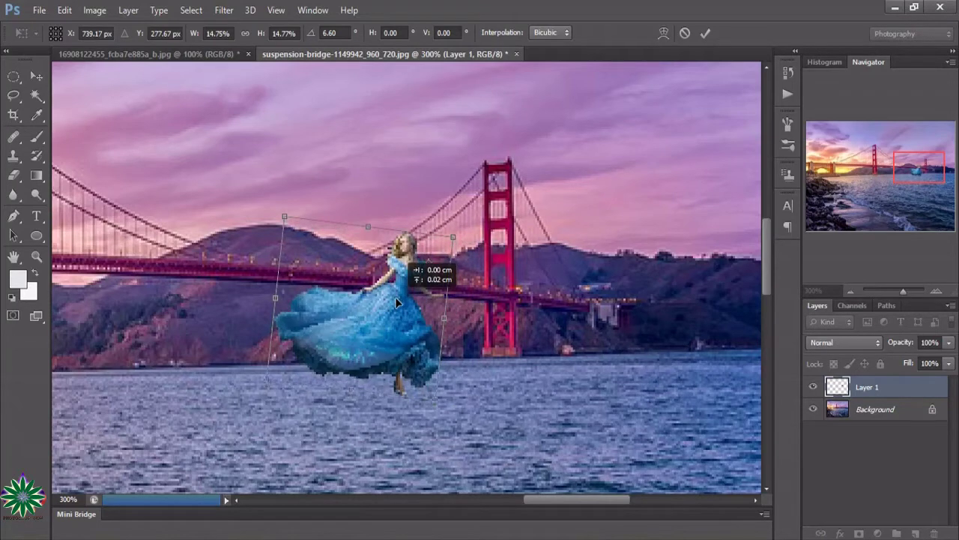
drag(258, 294, 321, 304)
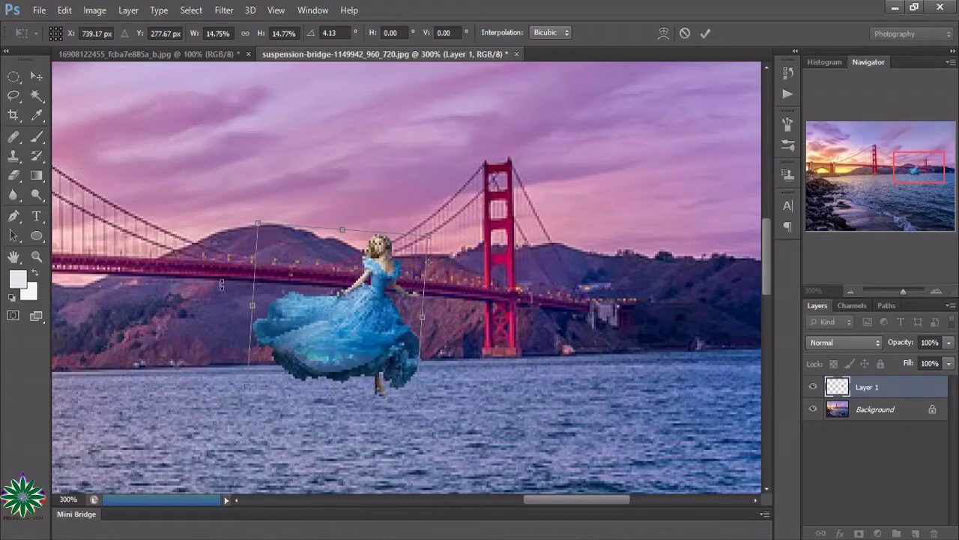
drag(222, 283, 237, 290)
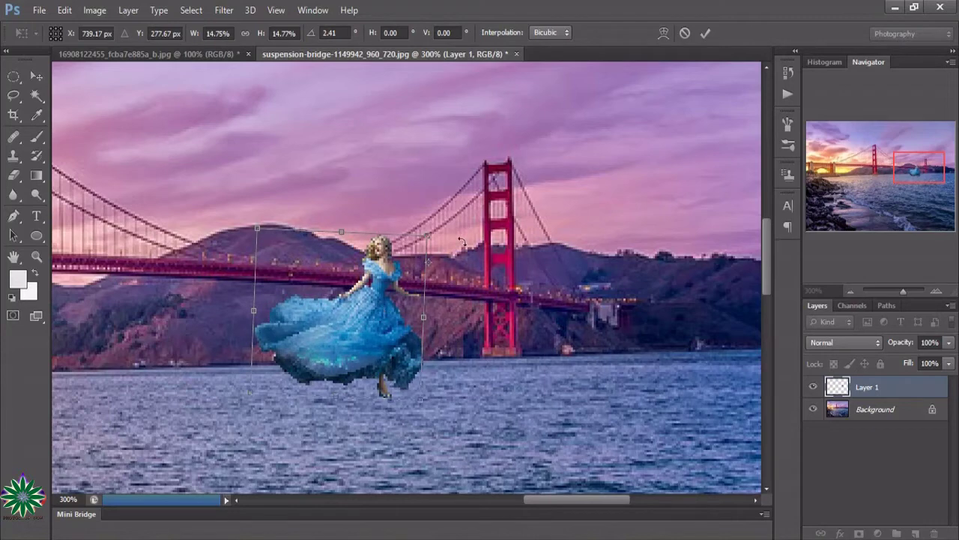
right_click(383, 308)
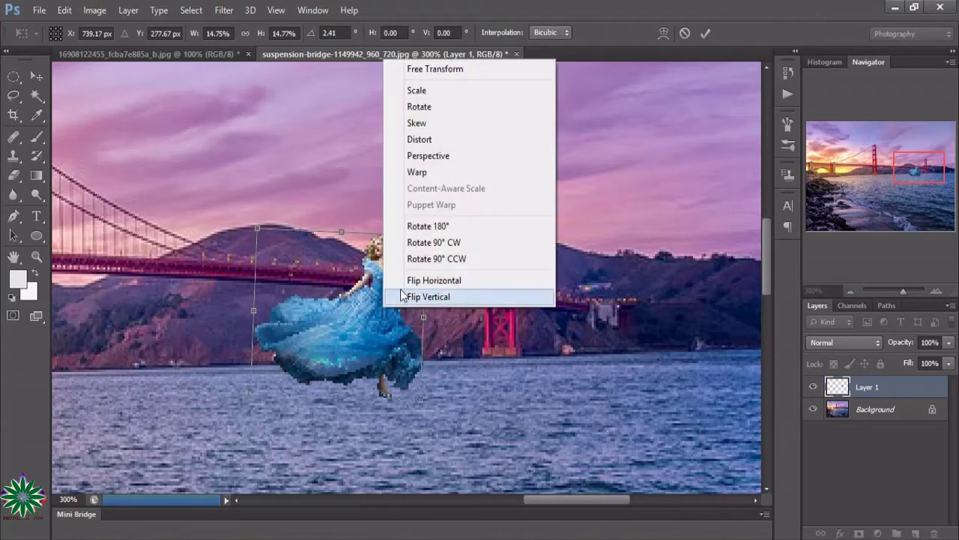
Switch the transform to Warp and bend the figure, pulling her top up and left.
click(432, 173)
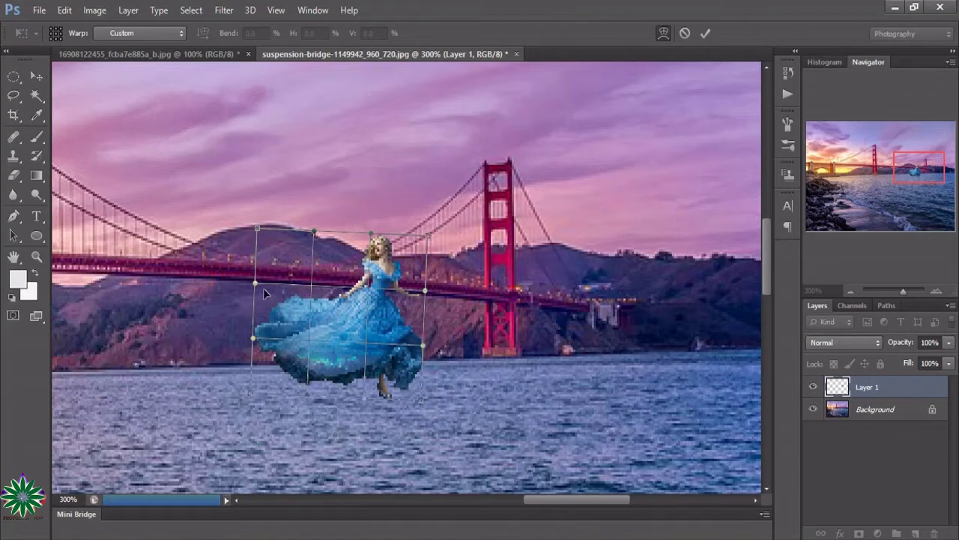
drag(335, 296, 318, 294)
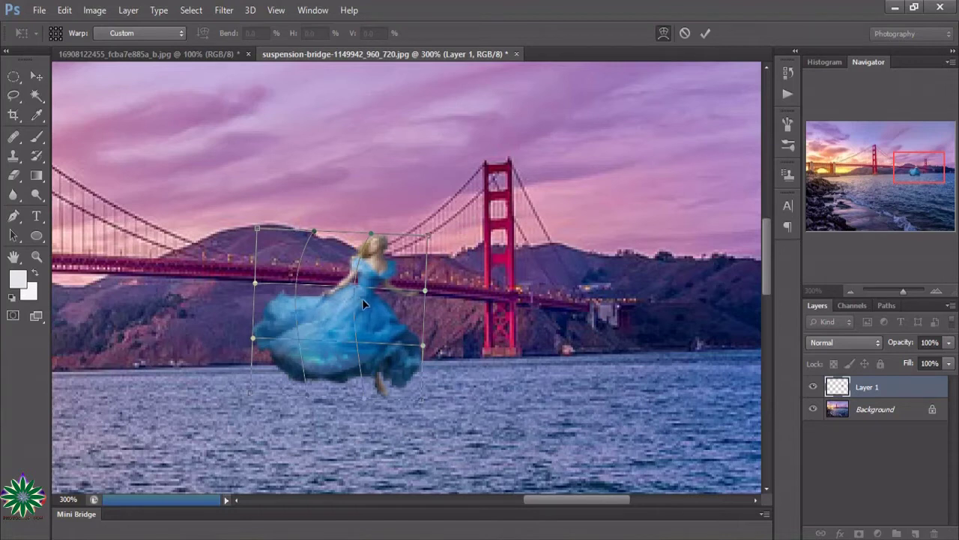
drag(357, 297, 365, 302)
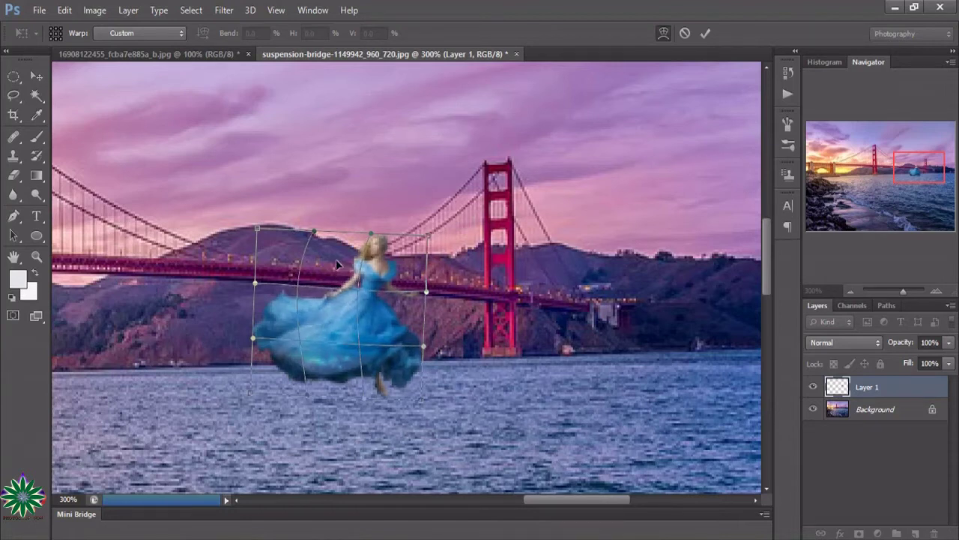
drag(337, 265, 329, 261)
drag(324, 348, 339, 356)
drag(342, 266, 332, 235)
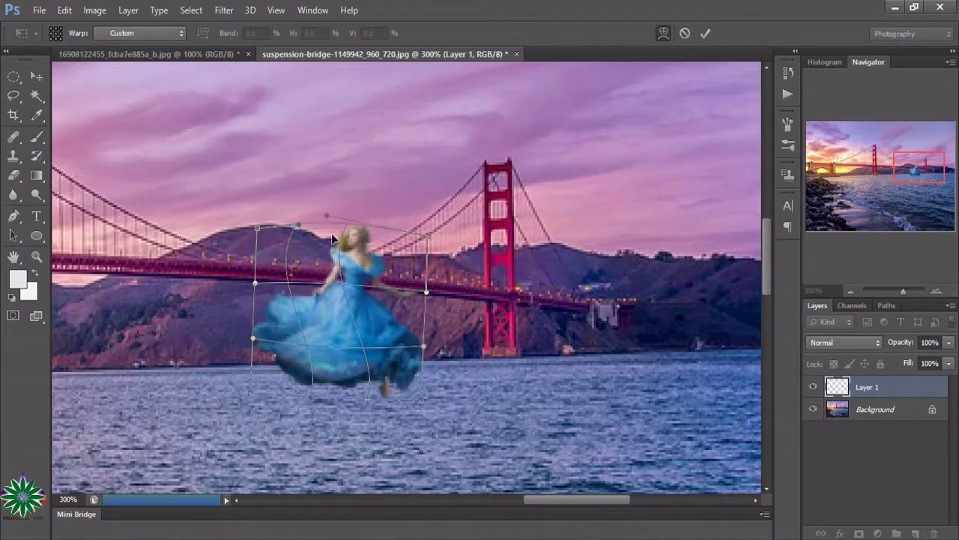
Reshape the skirt's lower edges and lean the upper body, then commit the warp.
drag(334, 322, 337, 320)
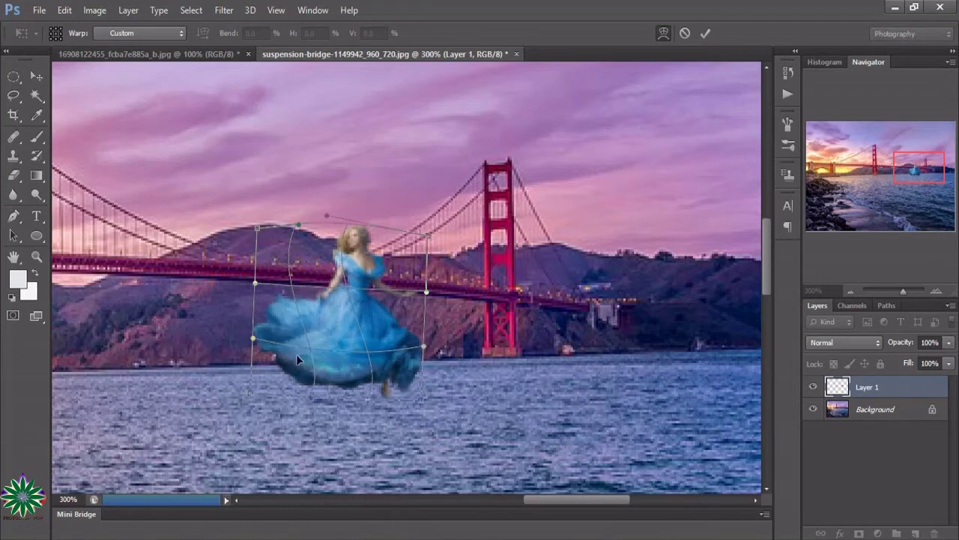
drag(296, 353, 352, 365)
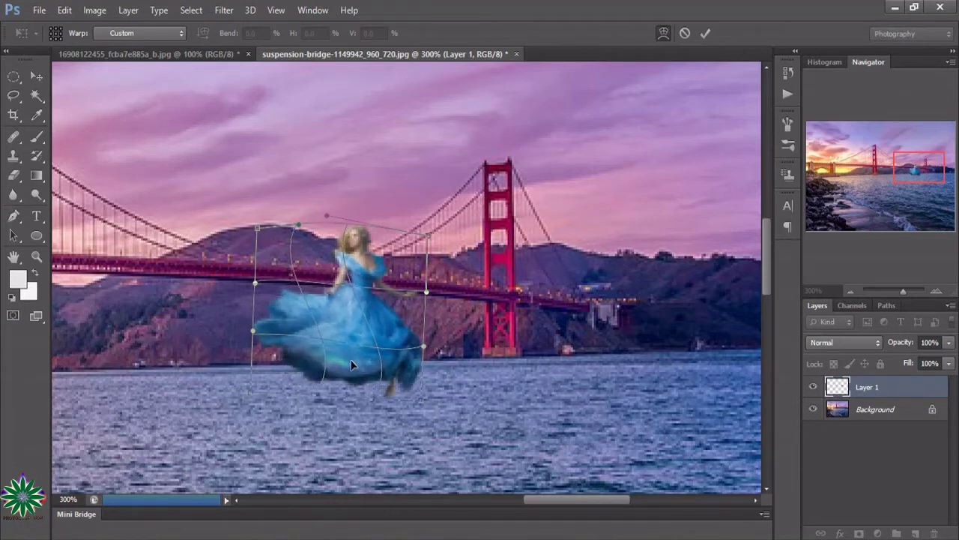
drag(353, 290, 335, 294)
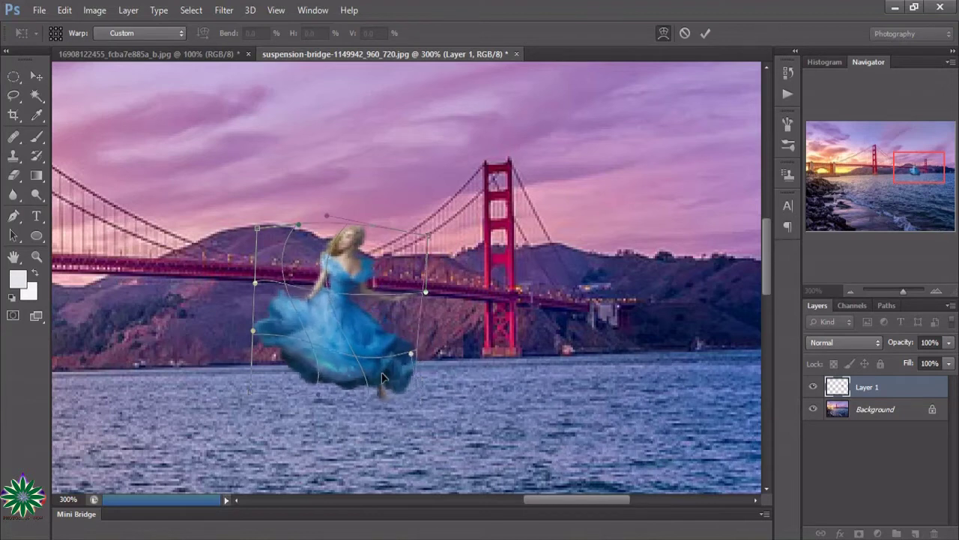
drag(385, 377, 381, 372)
drag(343, 323, 361, 319)
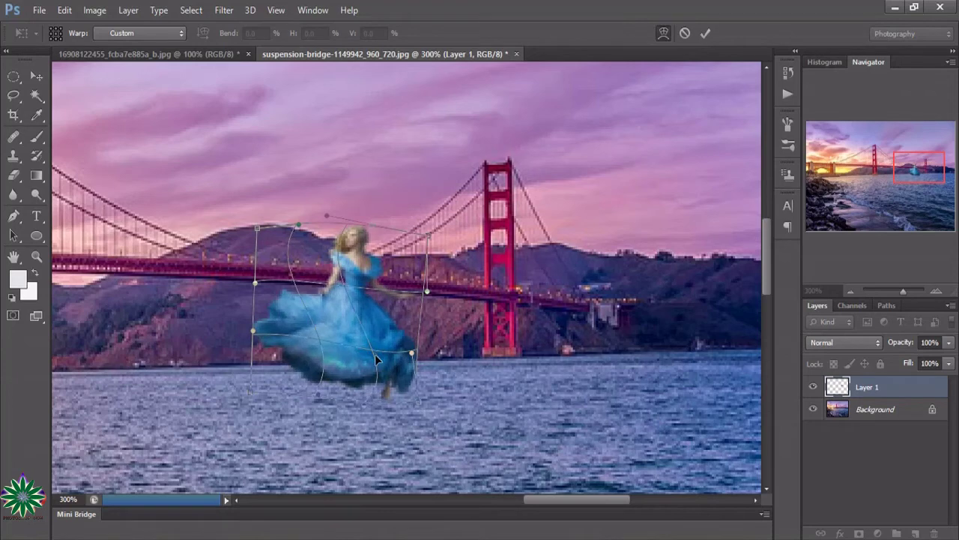
drag(374, 354, 372, 368)
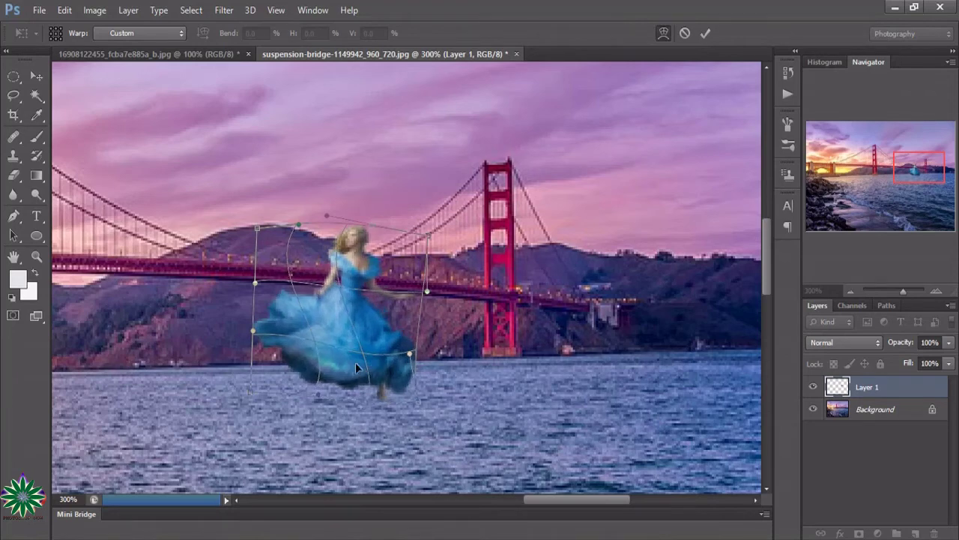
click(705, 33)
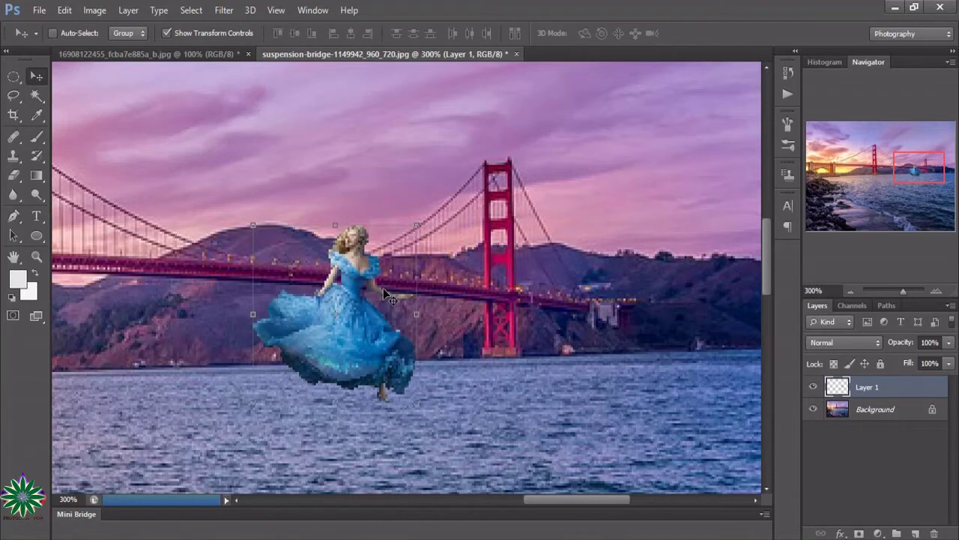
click(39, 256)
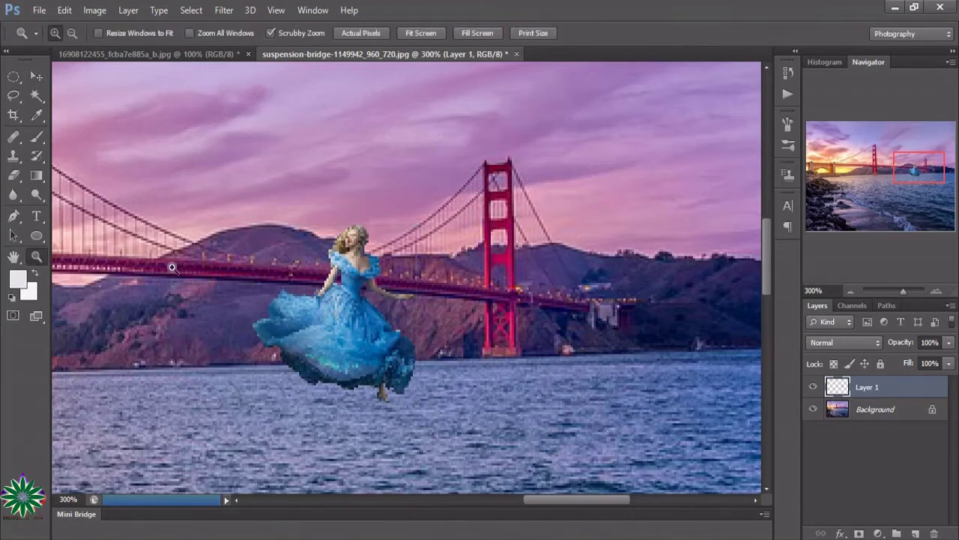
click(172, 268)
click(72, 33)
click(395, 264)
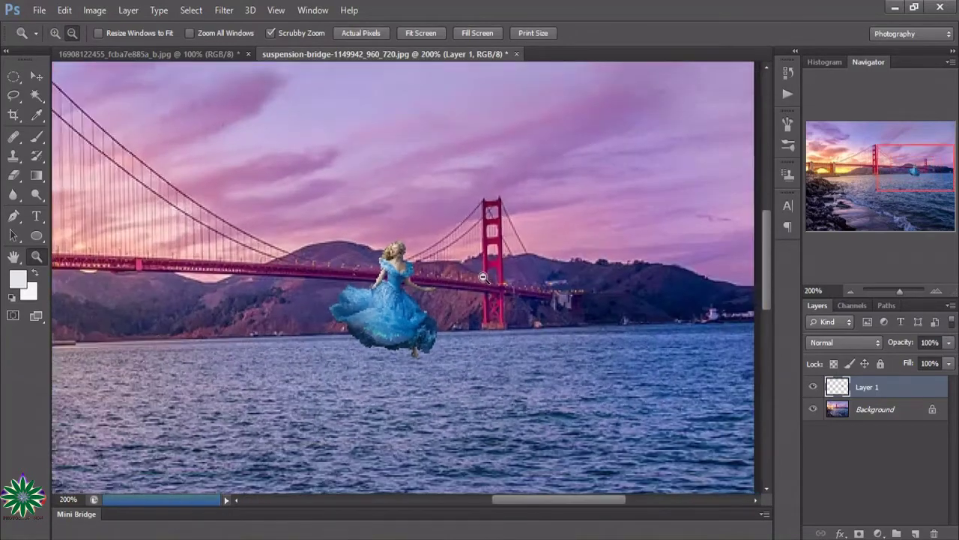
click(484, 277)
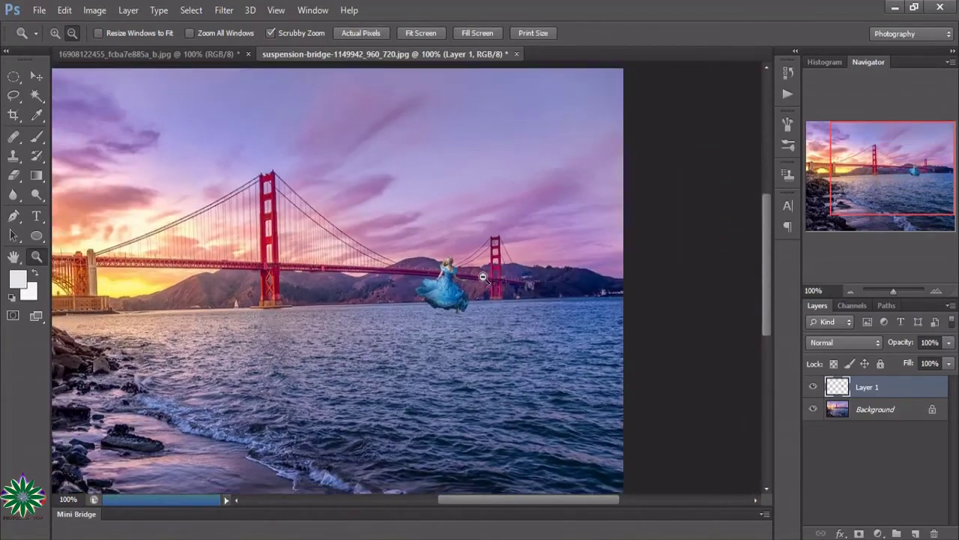
click(483, 277)
click(513, 307)
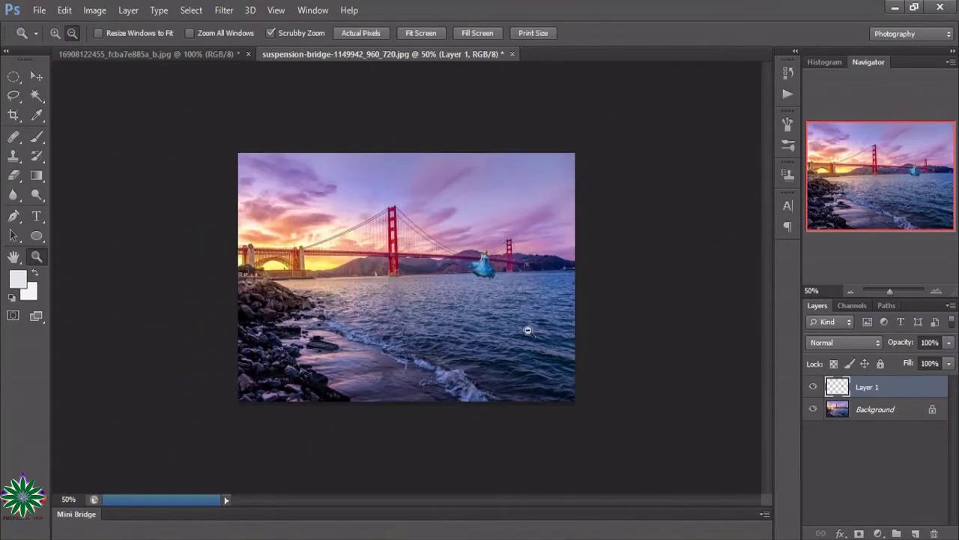
click(404, 292)
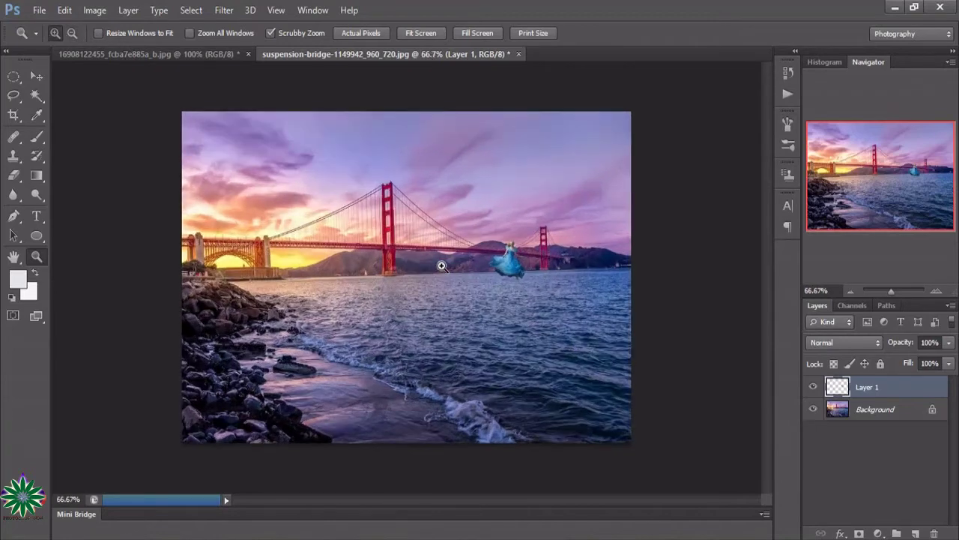
click(485, 280)
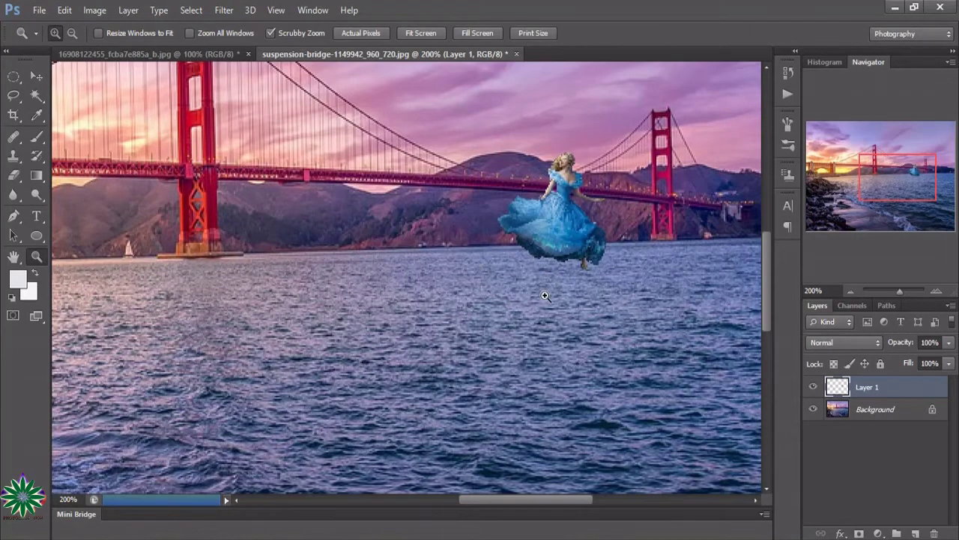
scroll(545, 292, up, 1)
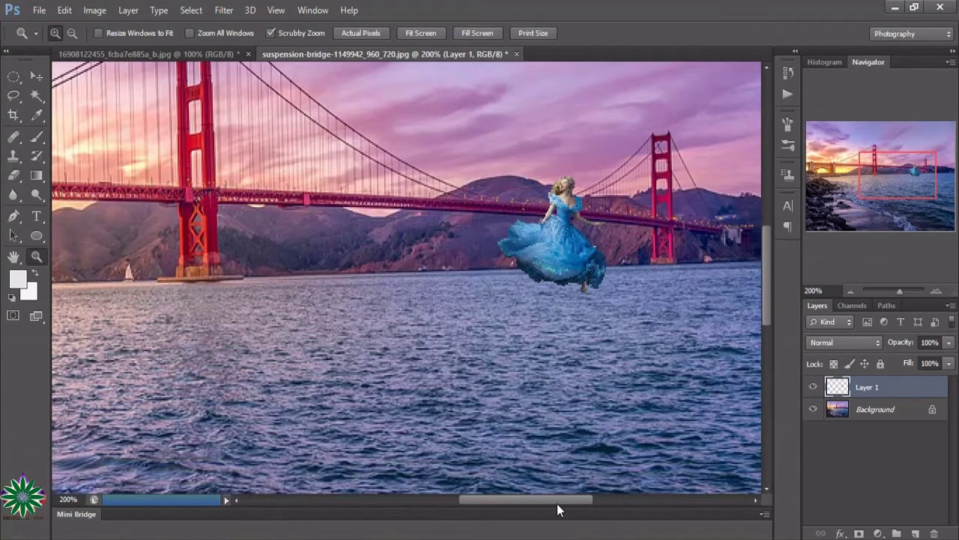
drag(557, 504, 555, 504)
drag(767, 289, 766, 277)
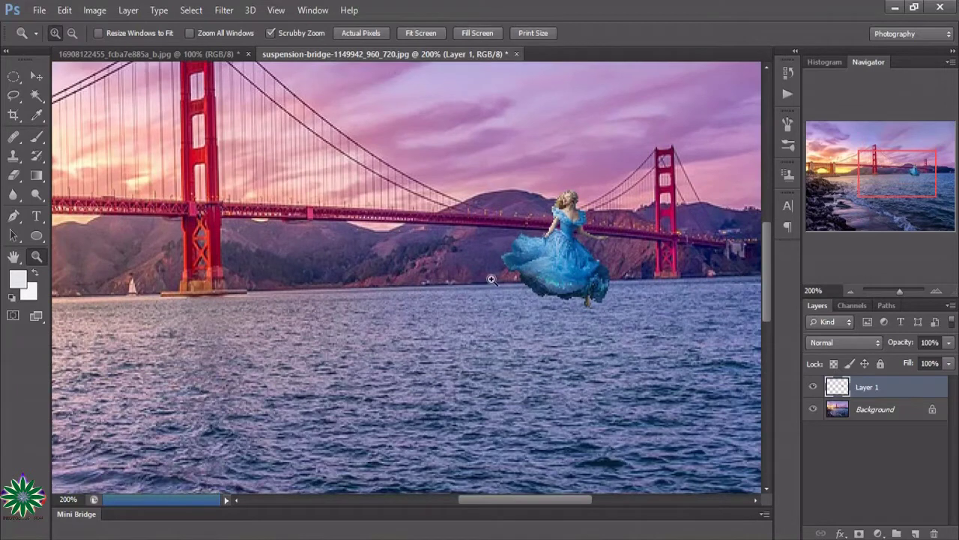
Free-transform Layer 1, rotating the woman about 4° clockwise, lifting her slightly and repositioning her.
click(36, 76)
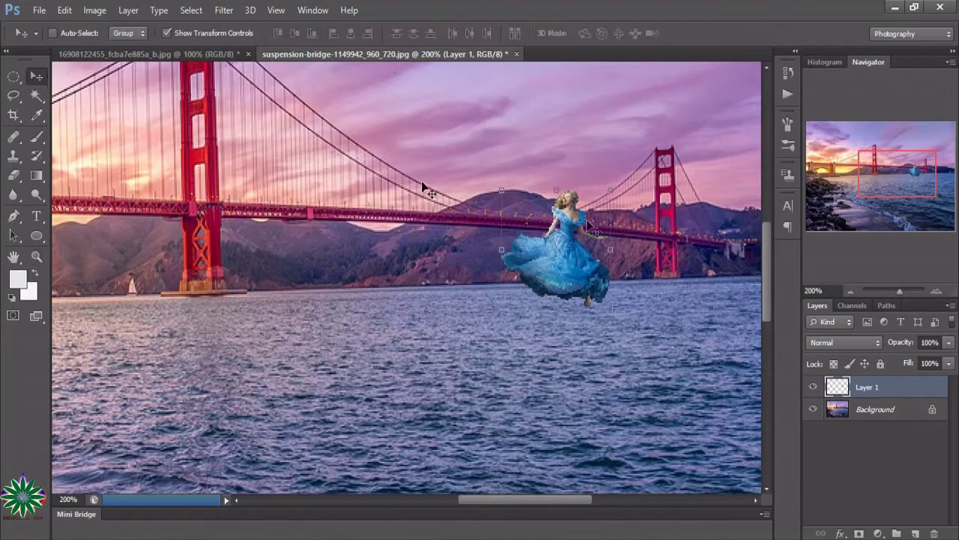
key(ctrl+t)
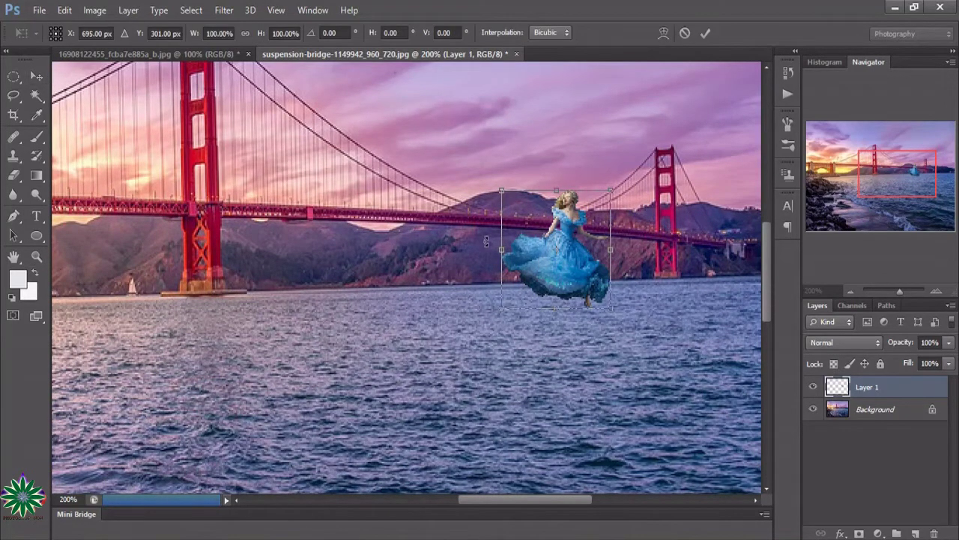
drag(486, 241, 488, 235)
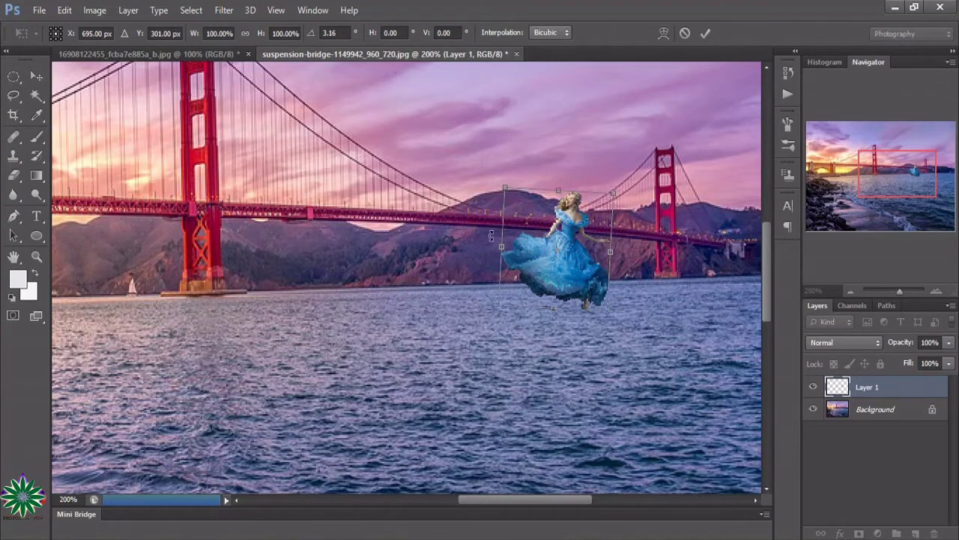
drag(550, 232, 556, 215)
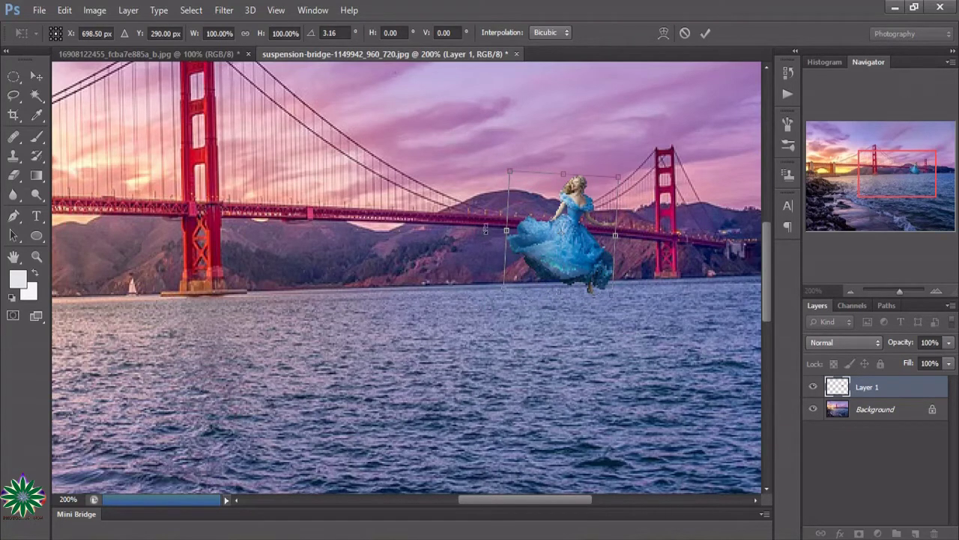
drag(486, 228, 489, 221)
drag(554, 224, 554, 220)
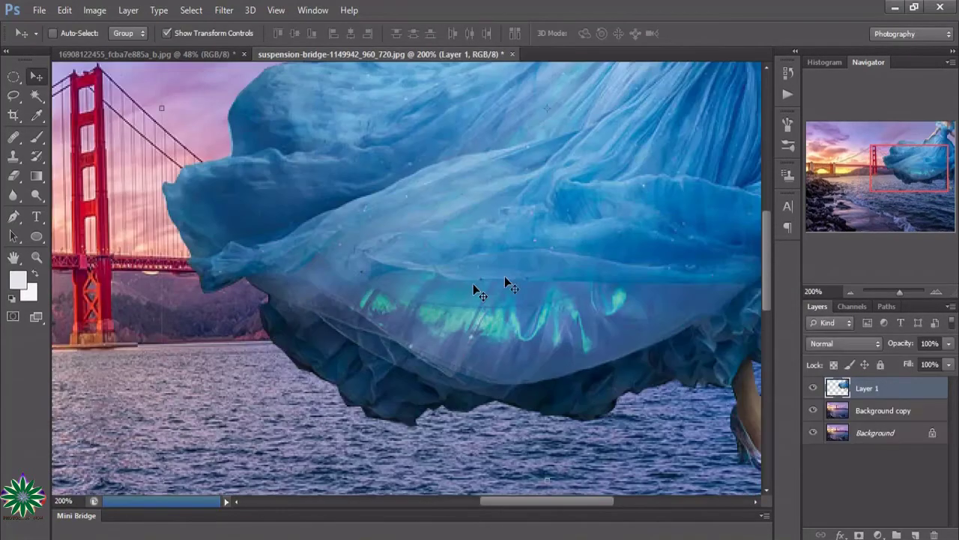
mouse_move(504, 276)
mouse_down()
mouse_move(407, 450)
mouse_move(397, 158)
mouse_up()
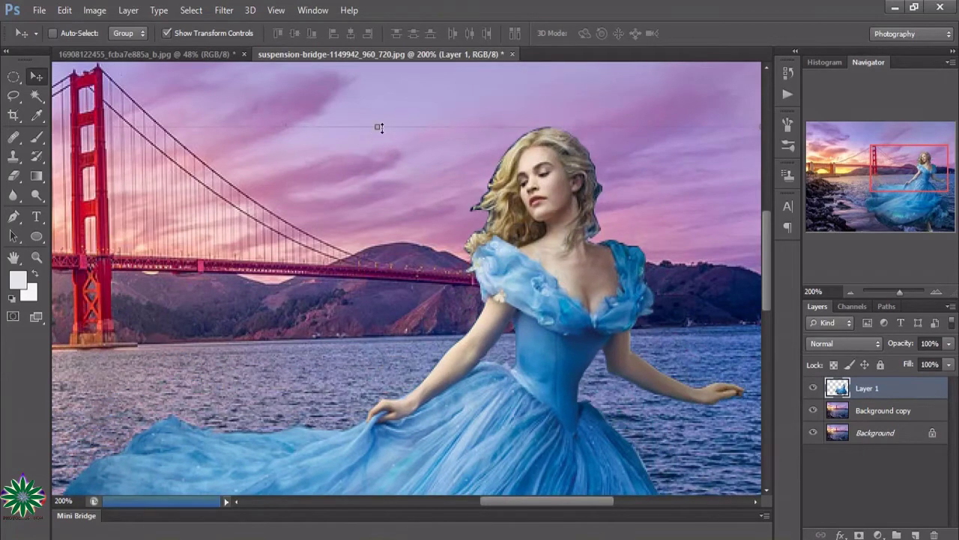
Squash and narrow the woman to about 28% width, moving her over the water.
mouse_move(378, 127)
mouse_down()
mouse_move(440, 217)
mouse_move(372, 129)
mouse_move(392, 337)
mouse_move(588, 296)
mouse_up()
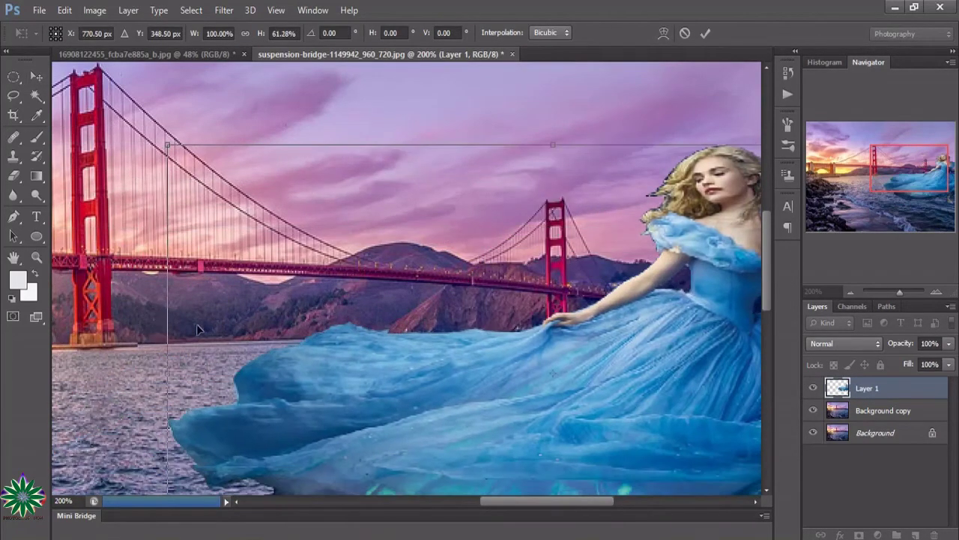
mouse_move(165, 369)
mouse_down()
mouse_move(431, 329)
mouse_move(493, 352)
mouse_up()
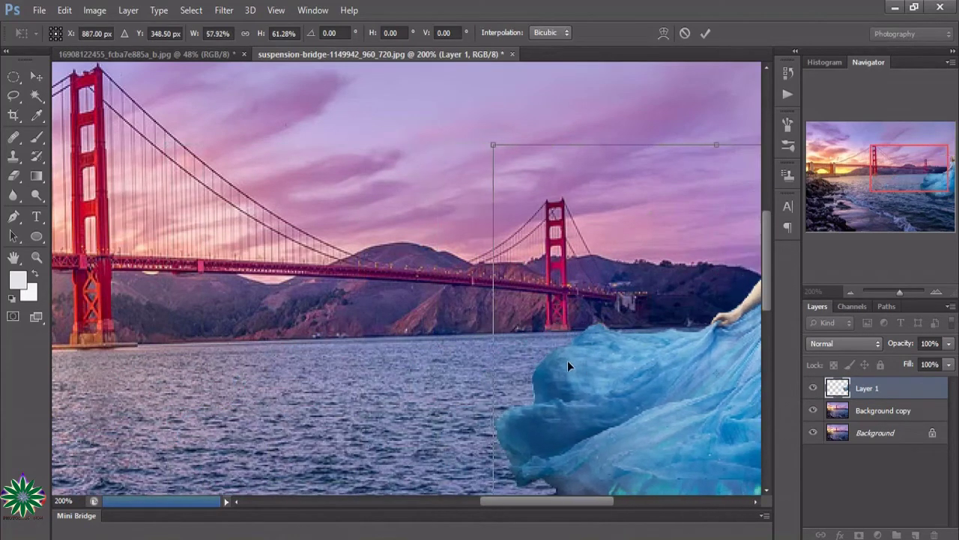
drag(568, 361, 226, 290)
drag(136, 300, 309, 299)
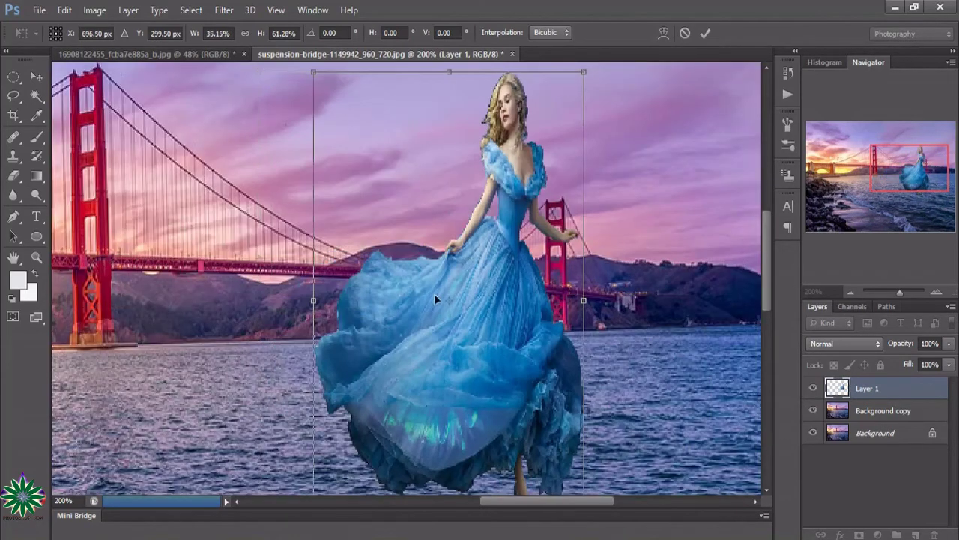
drag(434, 293, 435, 371)
drag(441, 148, 447, 320)
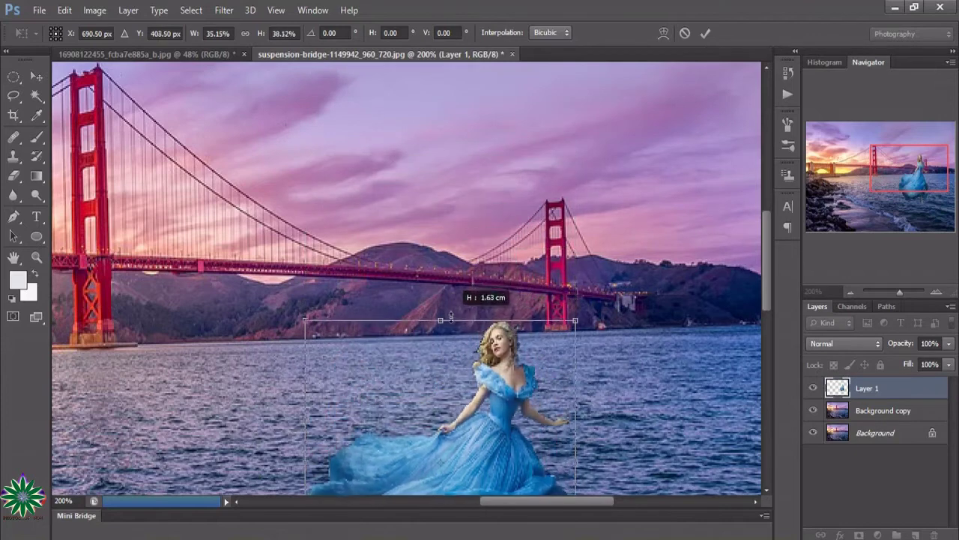
drag(464, 361, 473, 203)
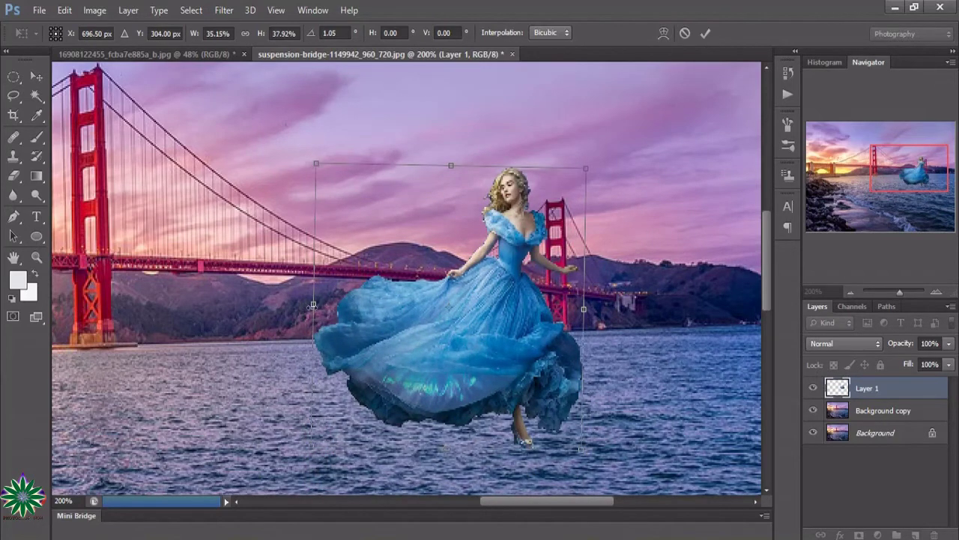
drag(312, 309, 369, 338)
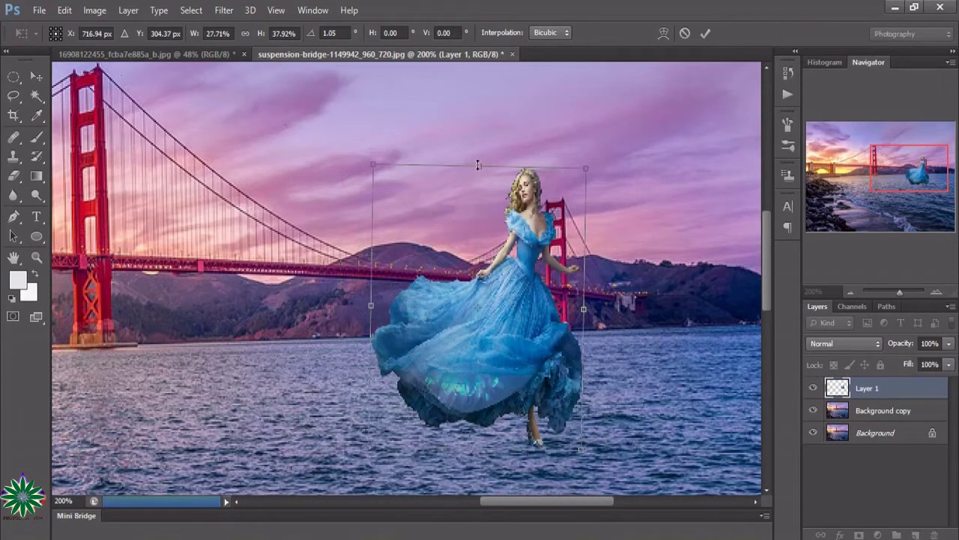
Shorten her to about 28% height, tilt −2.28°, nudge into place and commit.
drag(479, 165, 478, 198)
drag(515, 285, 520, 254)
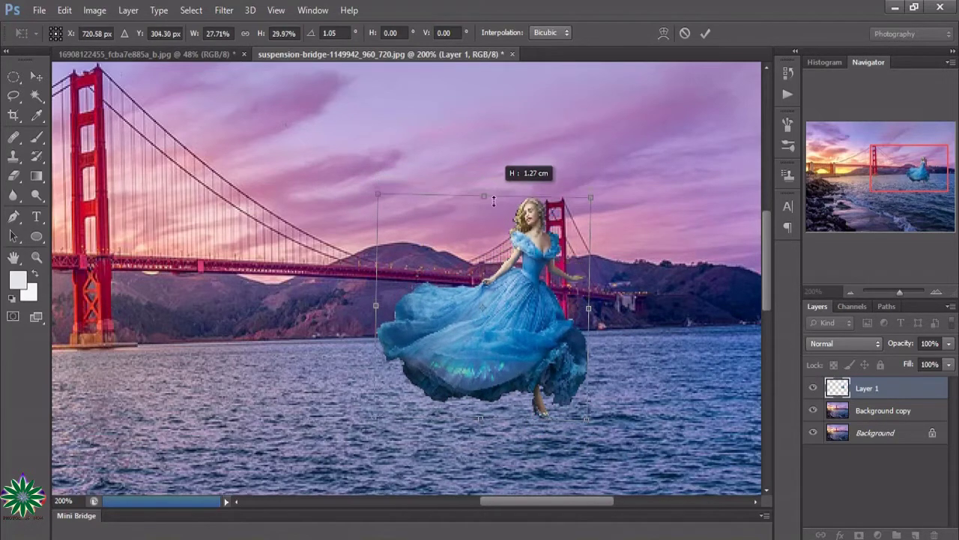
drag(496, 169, 496, 196)
drag(510, 262, 509, 257)
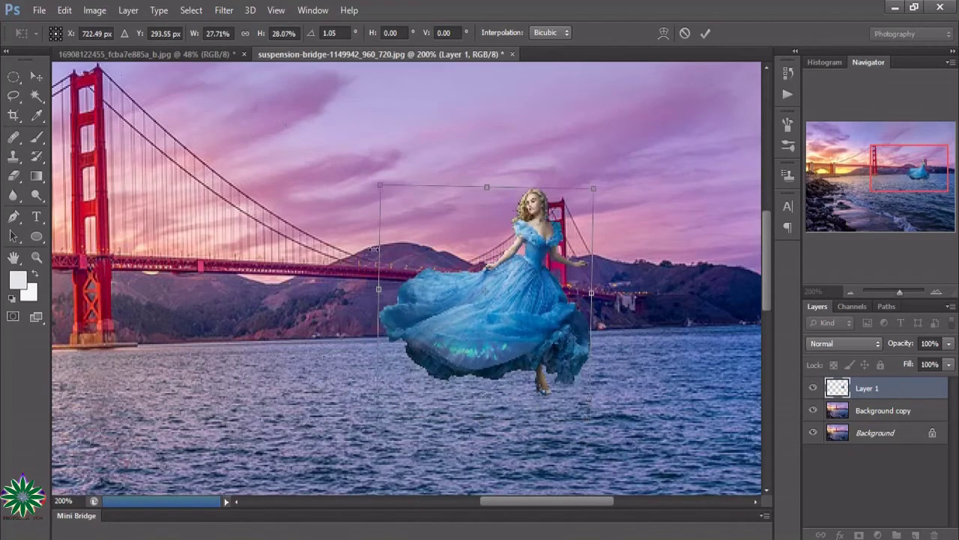
drag(350, 243, 350, 250)
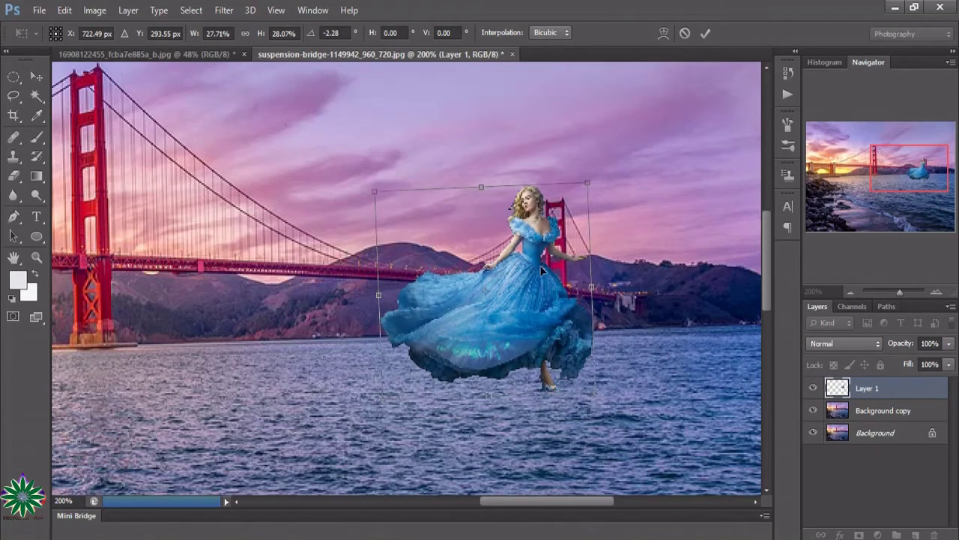
drag(541, 265, 536, 262)
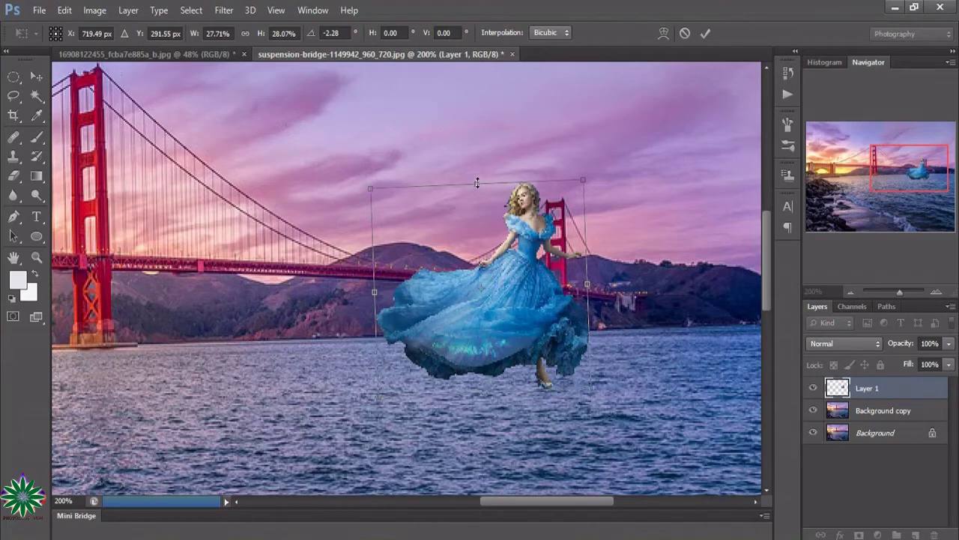
drag(478, 183, 479, 179)
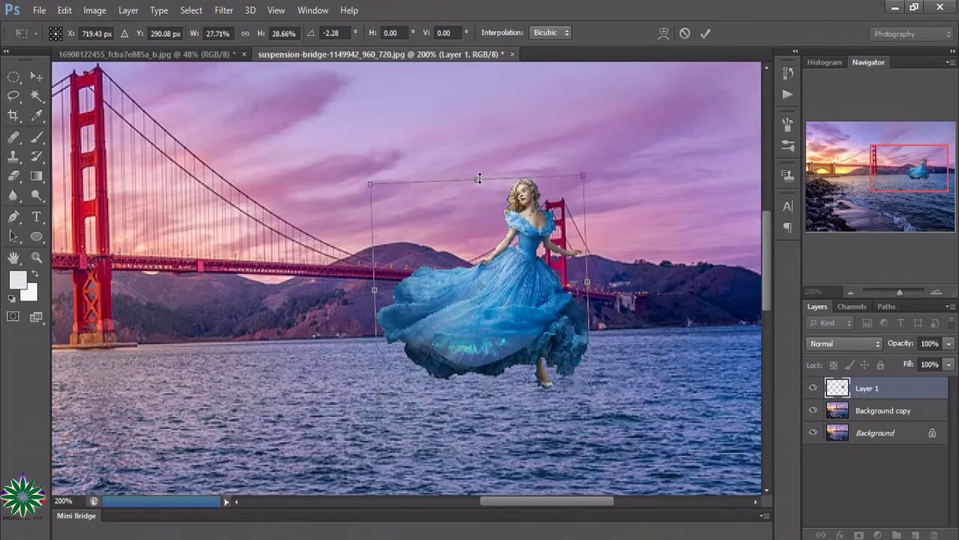
drag(587, 185, 591, 186)
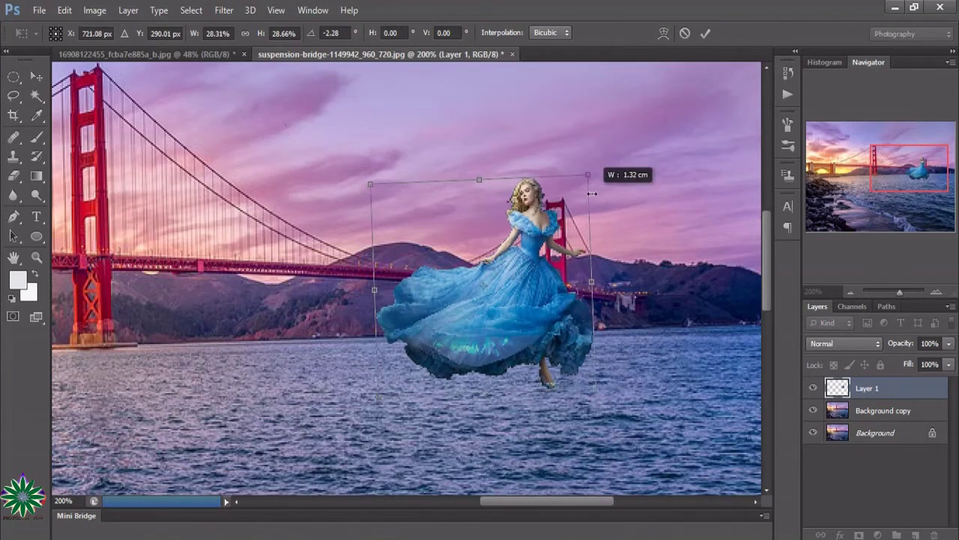
click(706, 33)
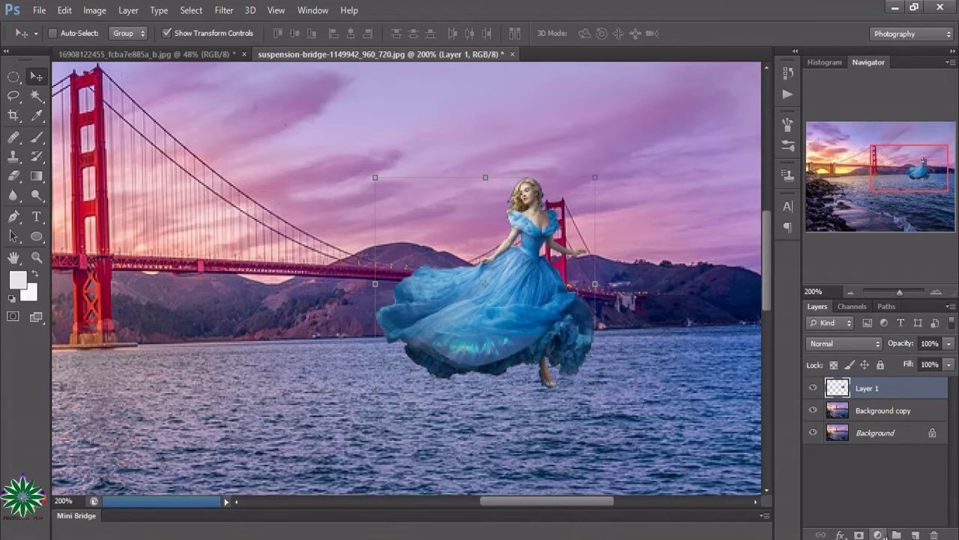
Add a blue Solid Color fill layer blended in Screen mode.
click(879, 535)
click(831, 215)
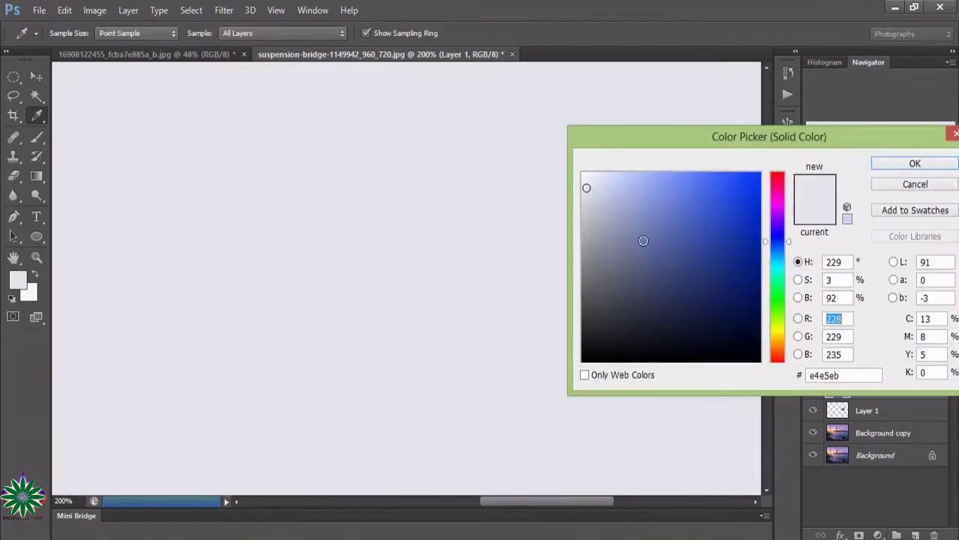
click(733, 200)
click(916, 164)
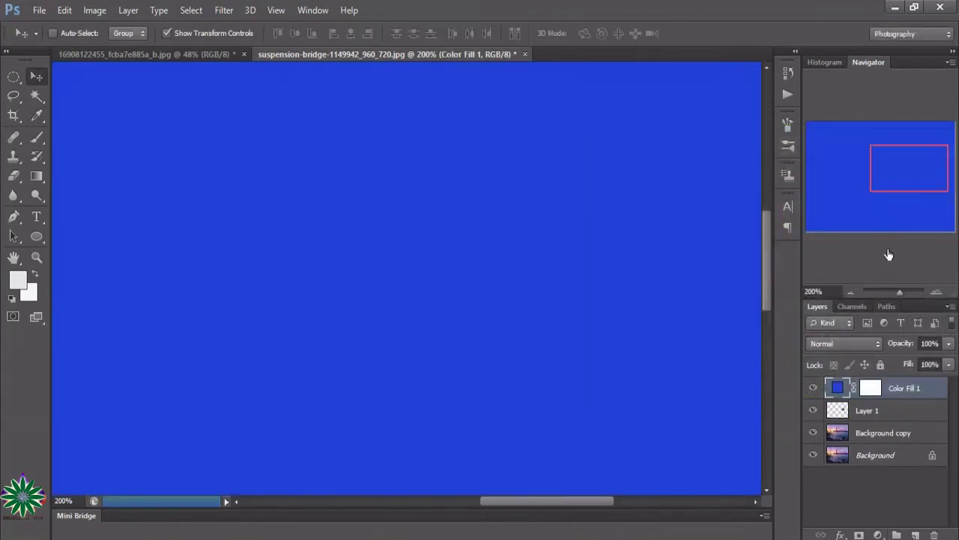
click(858, 339)
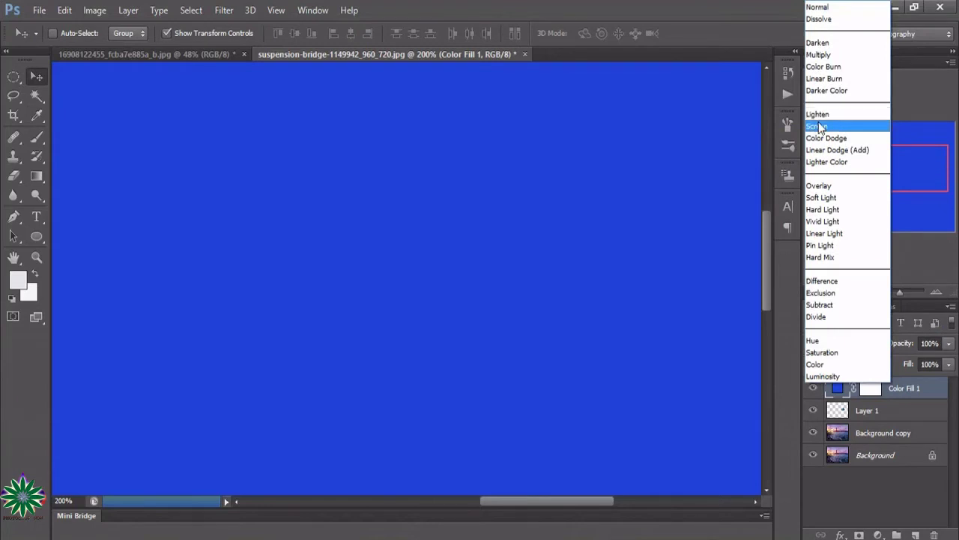
click(818, 126)
Lower the Color Fill 1 layer's opacity to 23%.
click(948, 344)
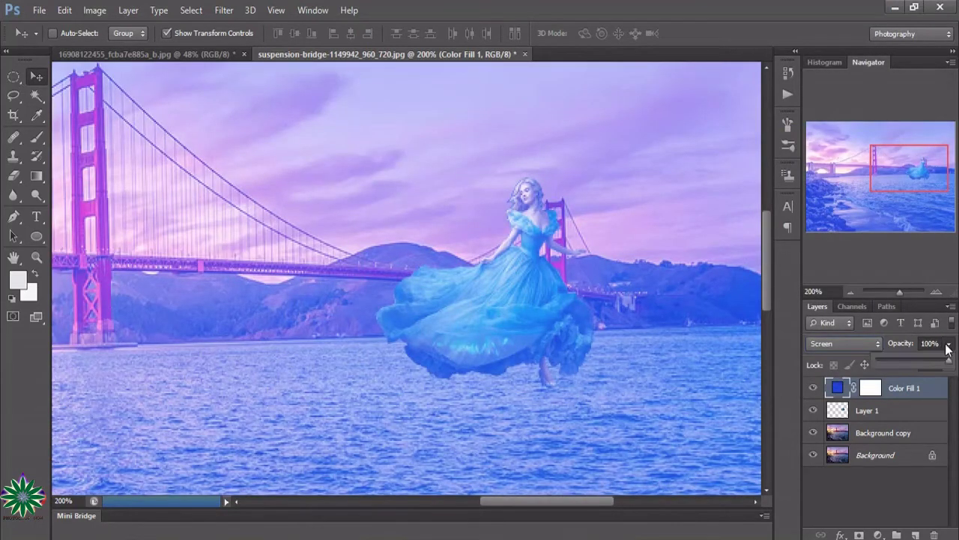
drag(942, 362, 898, 364)
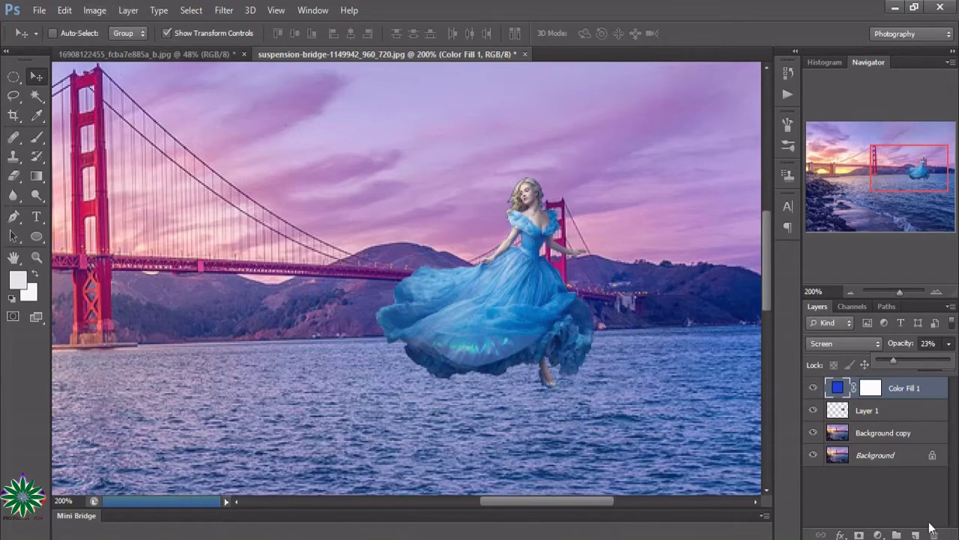
click(878, 535)
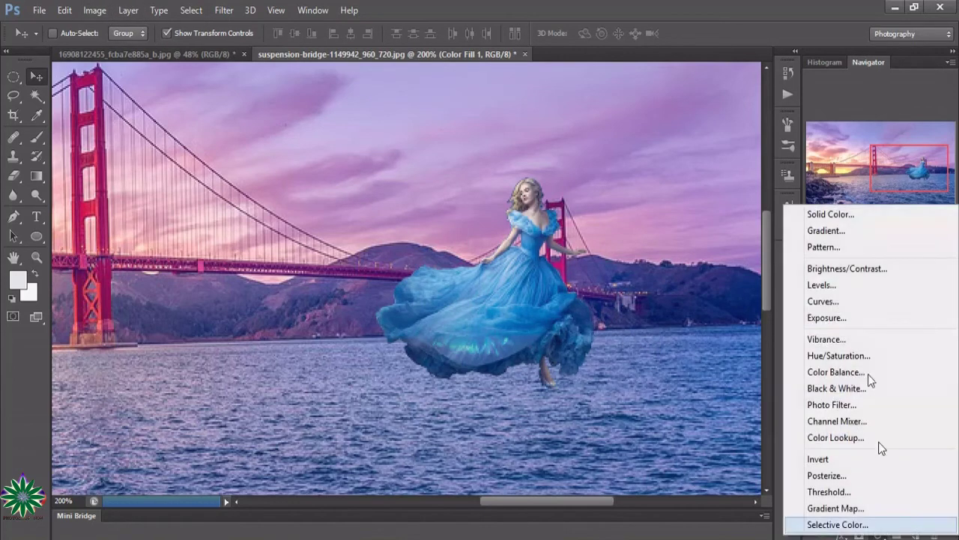
Add a Curves layer with black output lifted to 26 and white output lowered to 225.
click(837, 304)
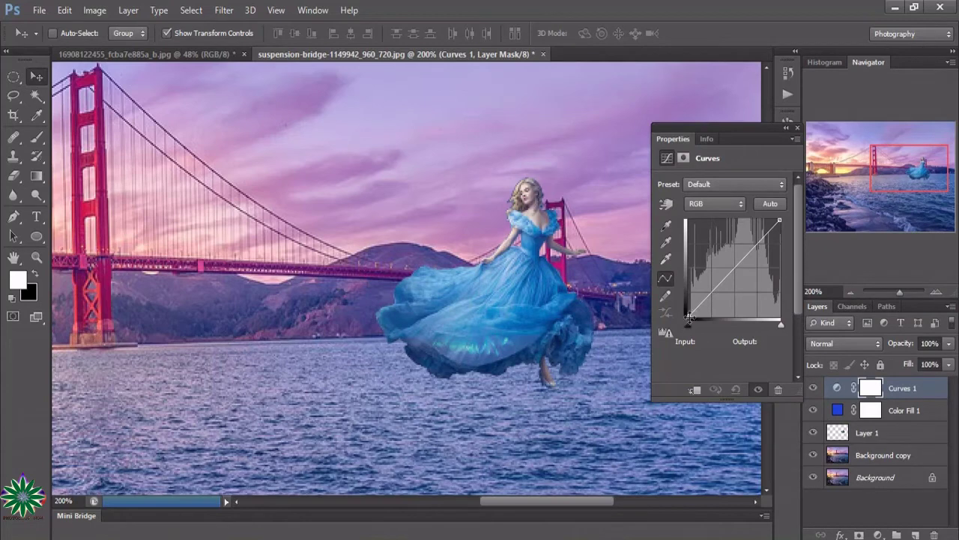
drag(691, 313, 688, 307)
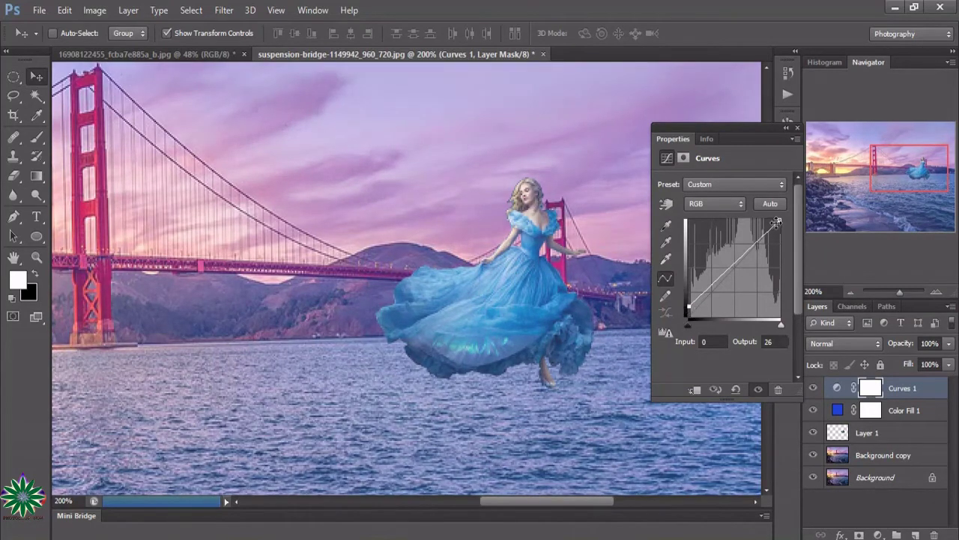
drag(779, 221, 779, 231)
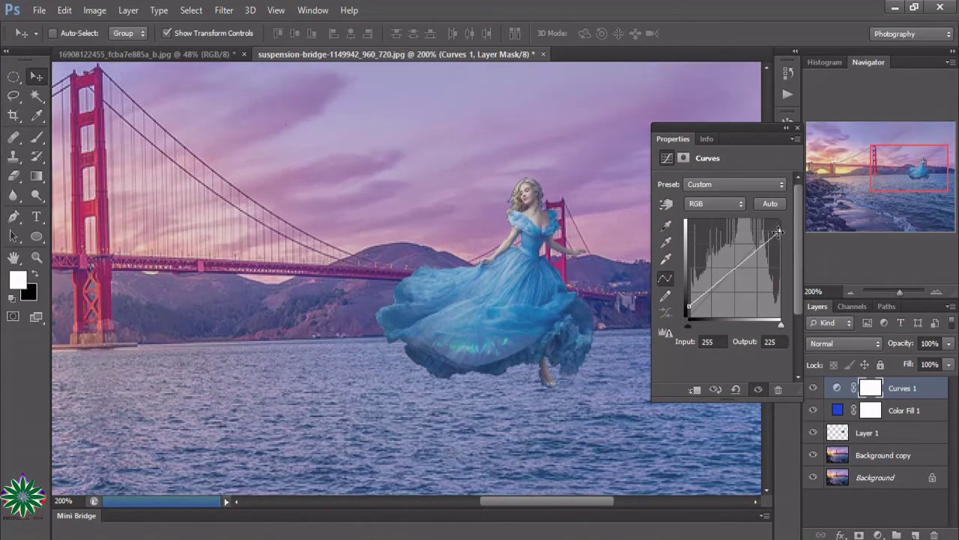
click(796, 129)
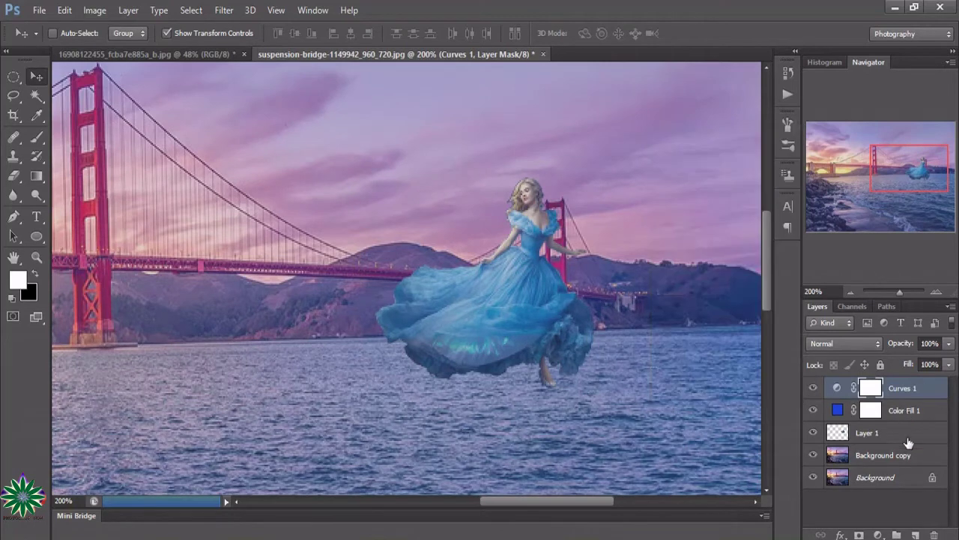
Add a Color Balance layer with midtones at −31, +29, +31.
click(879, 534)
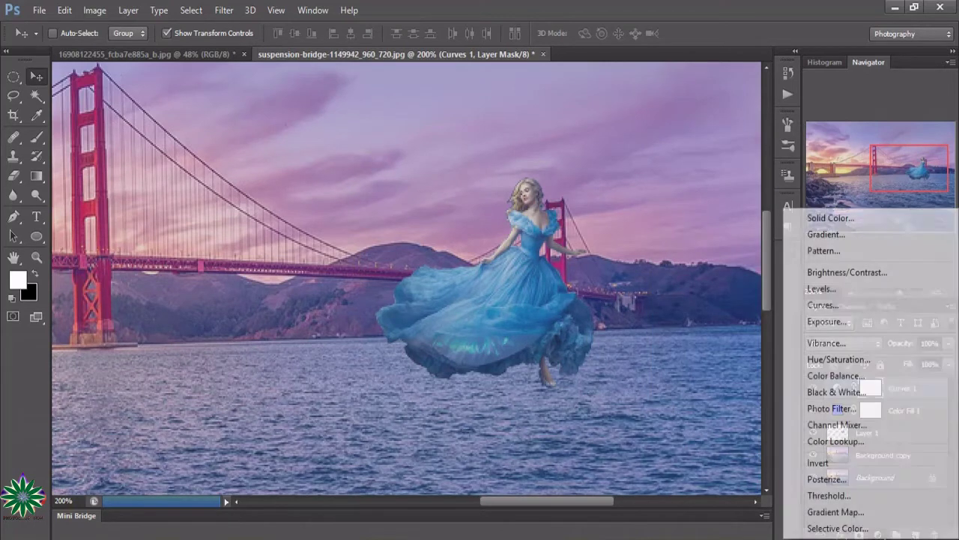
click(860, 374)
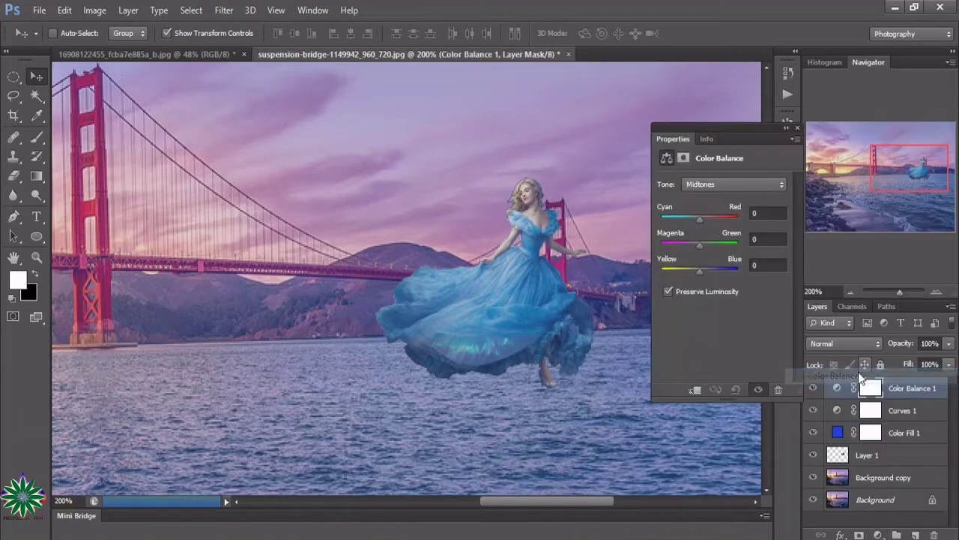
mouse_move(702, 218)
mouse_down()
mouse_move(684, 218)
mouse_move(711, 252)
mouse_move(692, 268)
mouse_move(718, 269)
mouse_move(711, 275)
mouse_up()
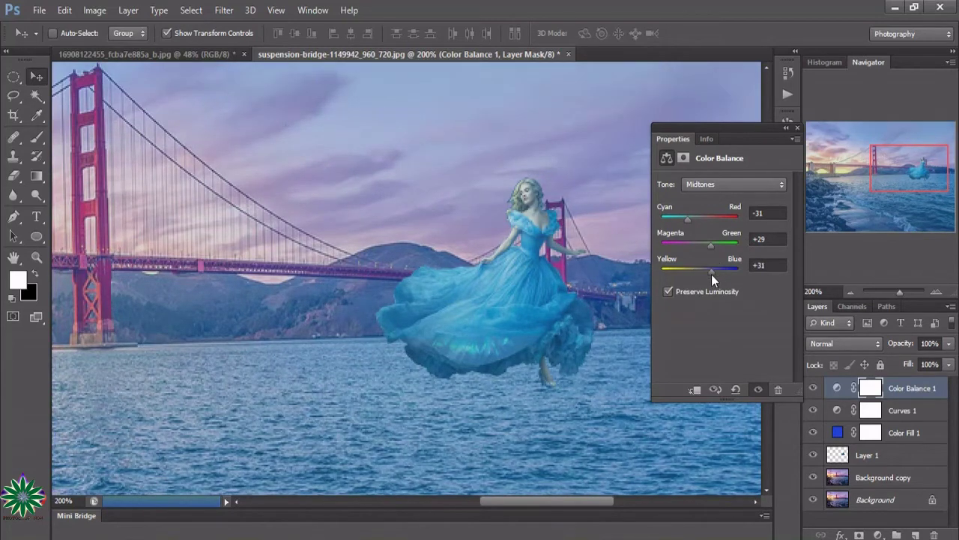
click(789, 130)
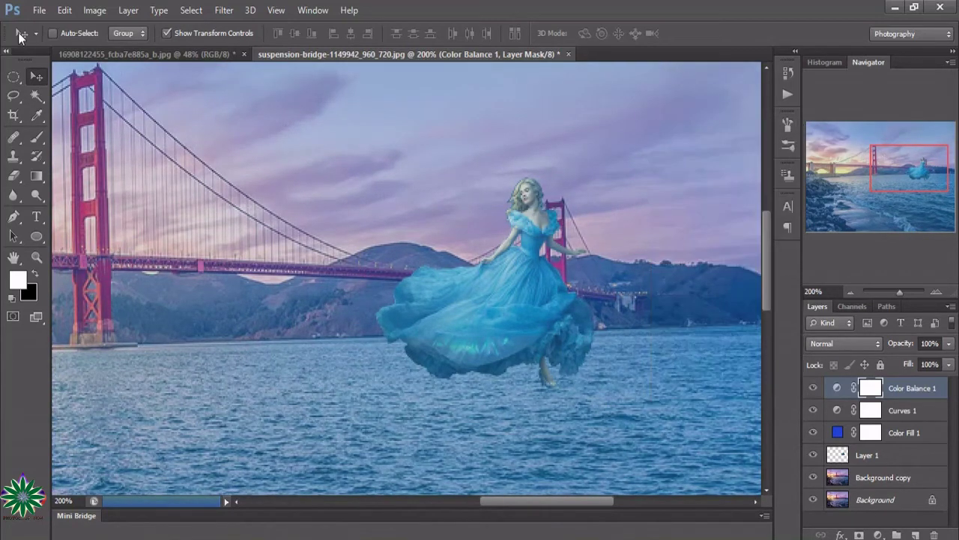
Apply Shadows/Highlights with shadows amount 45%, tonal width 61%, radius 93 px.
click(107, 12)
mouse_move(115, 48)
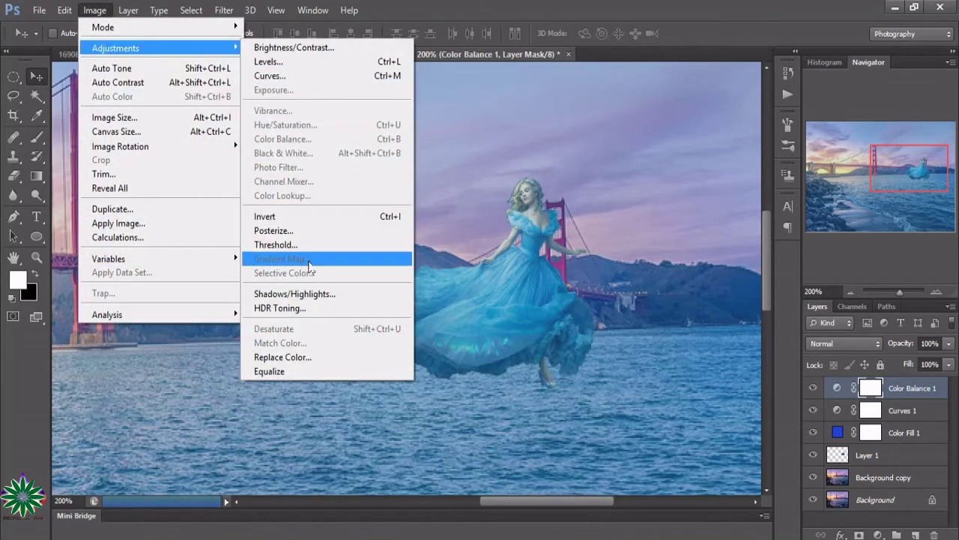
click(321, 294)
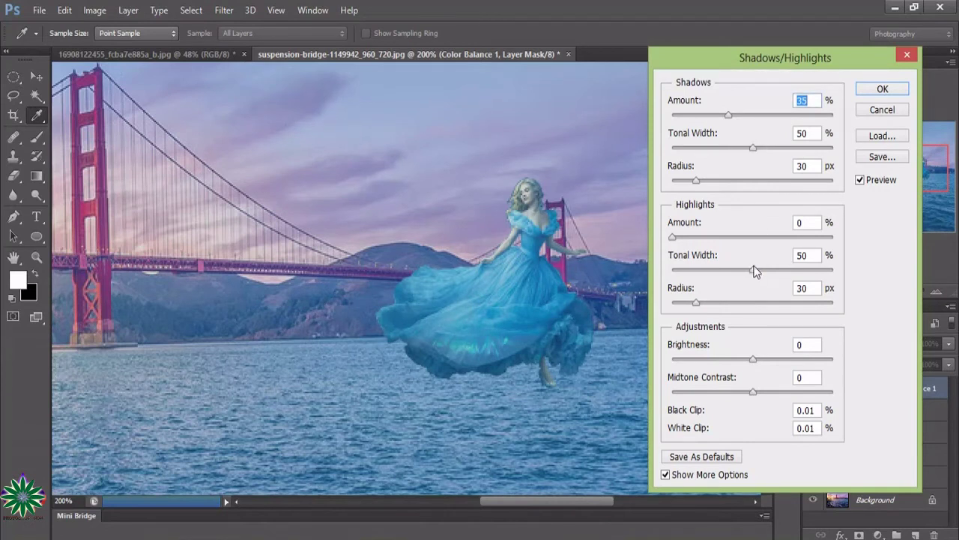
drag(727, 115, 744, 115)
drag(753, 147, 771, 149)
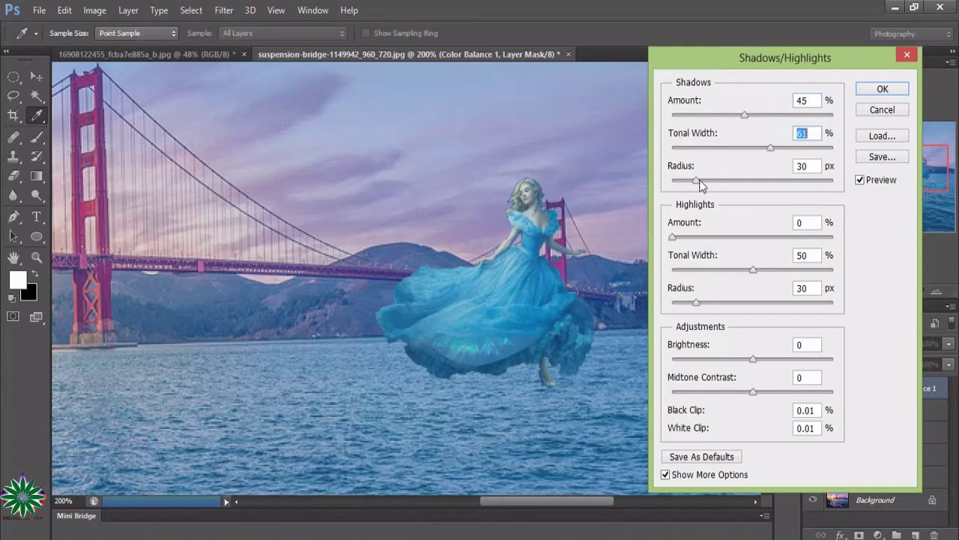
drag(696, 181, 747, 184)
Set highlights to 31%, 62%, 89 px and brightness −46, then apply.
drag(673, 237, 722, 237)
drag(755, 268, 772, 269)
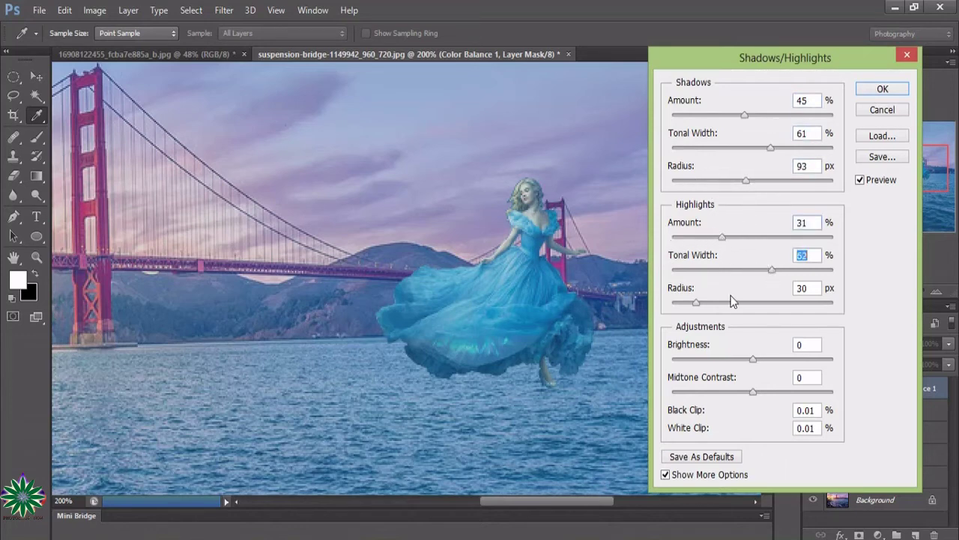
drag(703, 303, 735, 303)
drag(754, 359, 717, 355)
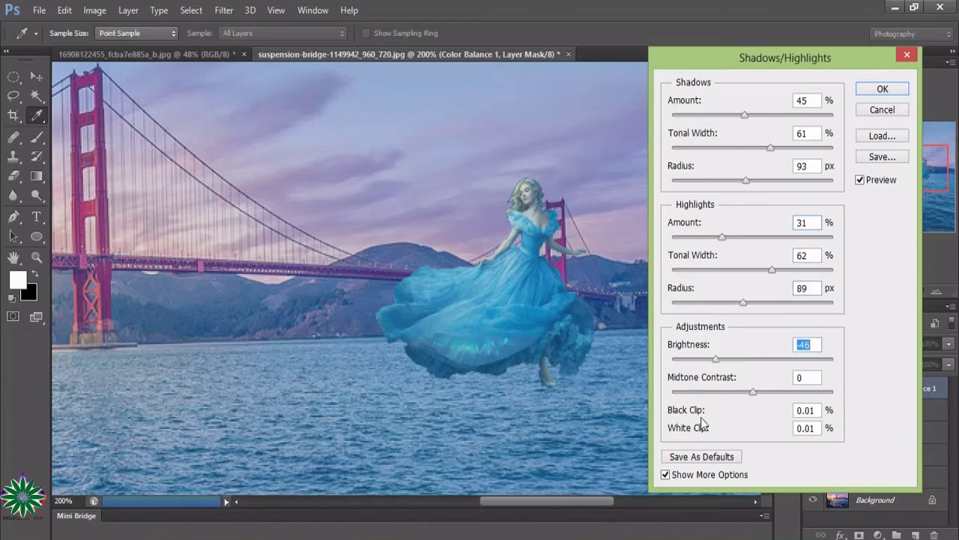
mouse_move(754, 391)
mouse_down()
mouse_move(773, 392)
mouse_move(745, 391)
mouse_up()
click(884, 90)
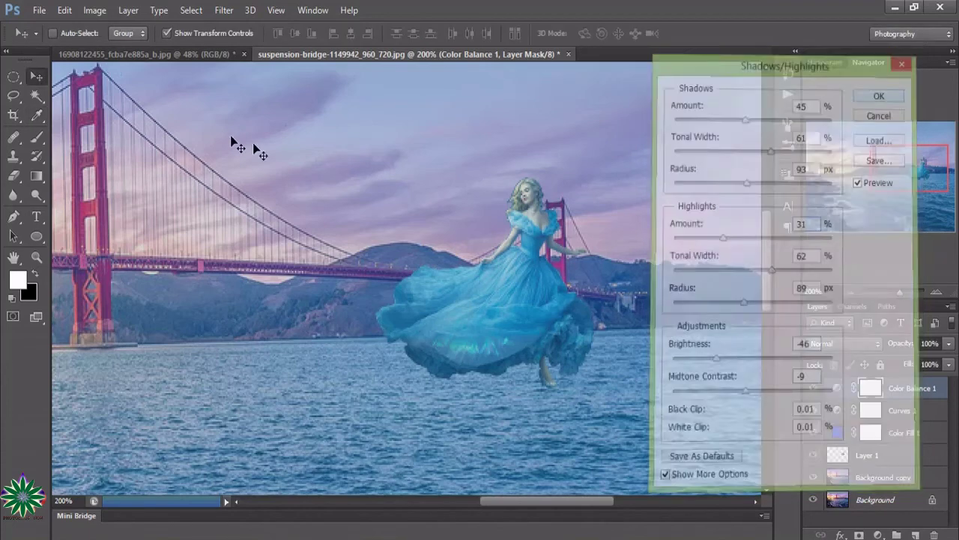
click(97, 10)
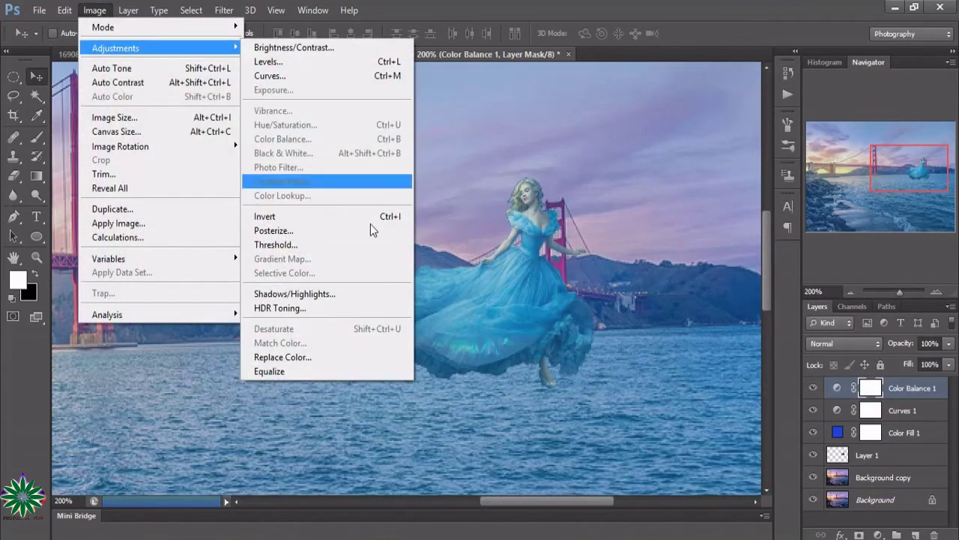
Flatten the image for HDR Toning and set gamma 1.27, exposure −0.32.
click(341, 309)
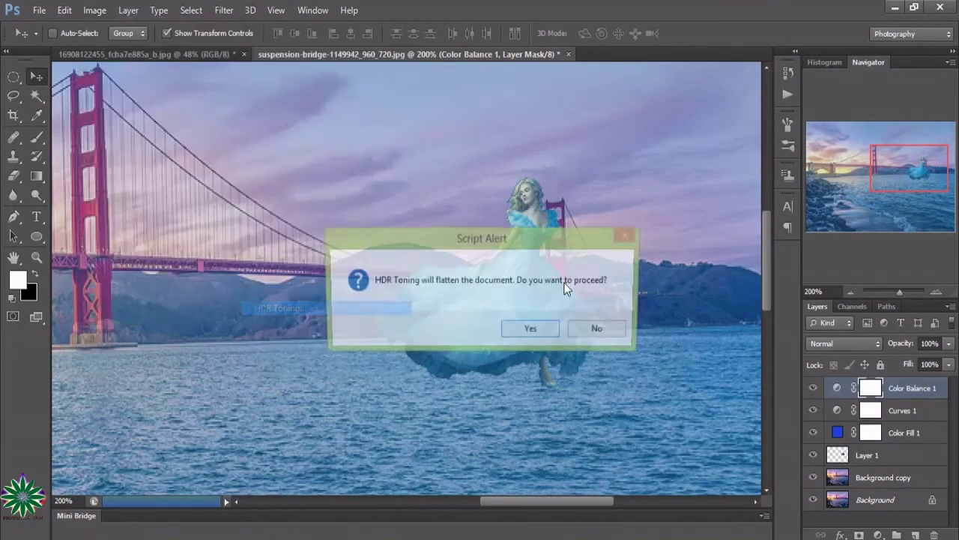
click(532, 336)
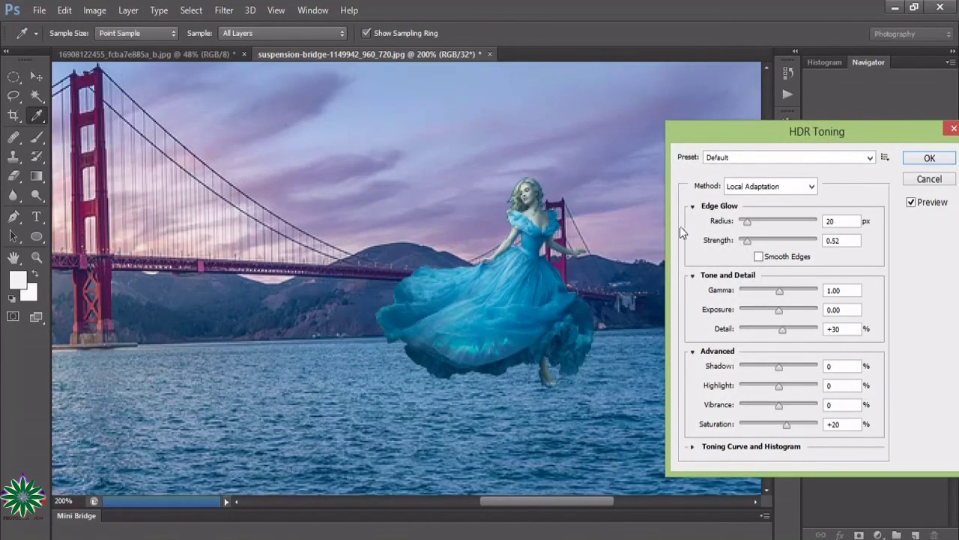
drag(780, 291, 760, 295)
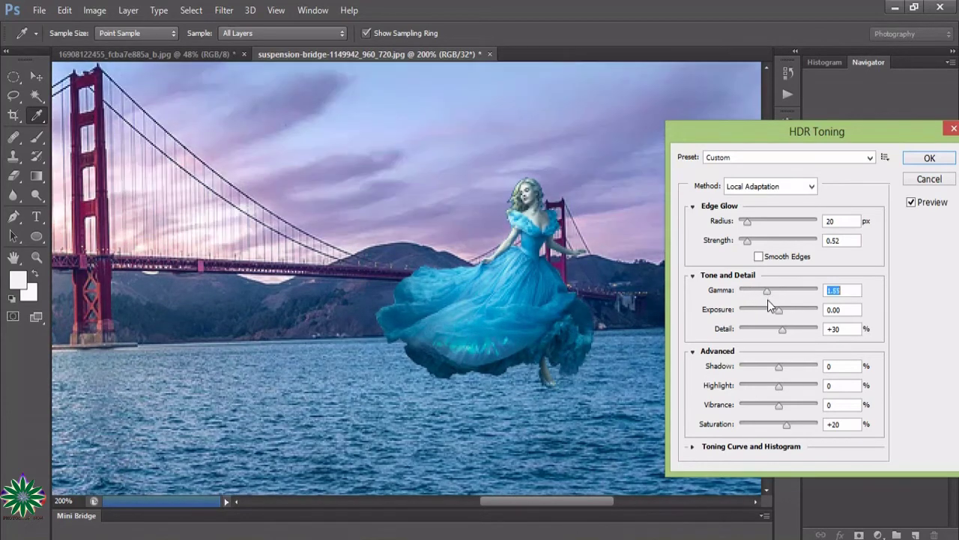
drag(761, 296, 792, 315)
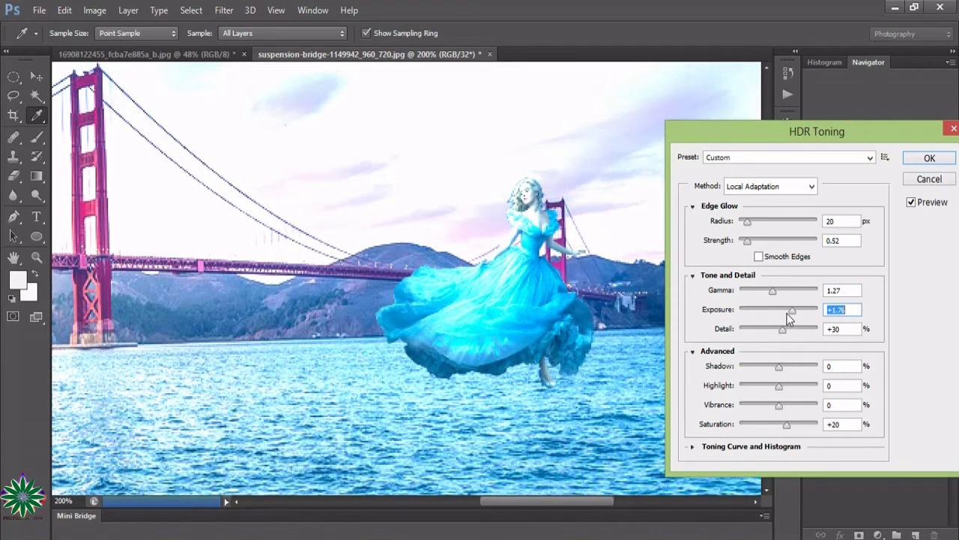
mouse_move(793, 310)
mouse_down()
mouse_move(769, 310)
mouse_move(785, 320)
mouse_move(777, 322)
mouse_up()
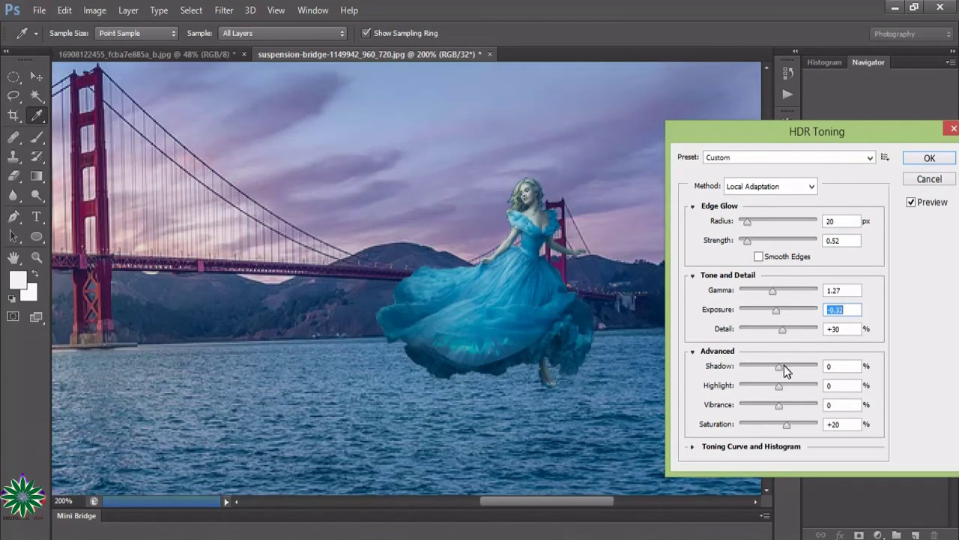
Set shadow +15, highlight +51, vibrance −21 and saturation −60, then apply HDR Toning.
mouse_move(780, 366)
mouse_down()
mouse_move(742, 366)
mouse_move(817, 366)
mouse_up()
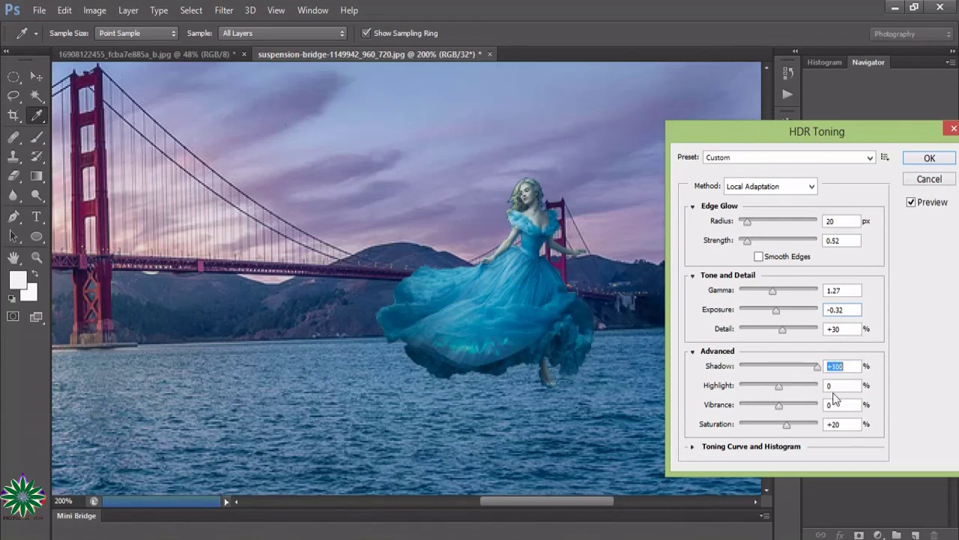
key(shift+Down)
key(shift+Down)
key(shift+Down)
key(Down)
key(Down)
key(Down)
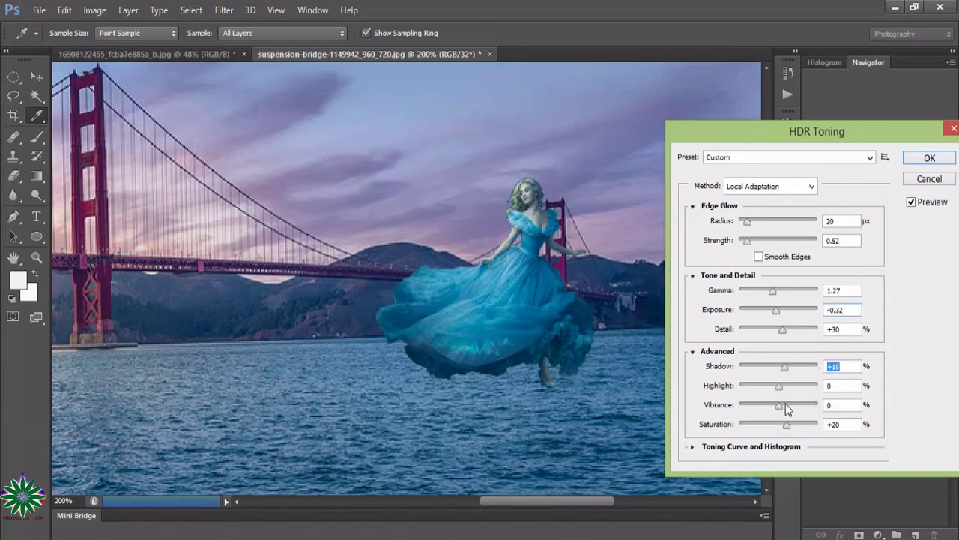
mouse_move(780, 386)
mouse_down()
mouse_move(799, 386)
mouse_move(781, 405)
mouse_up()
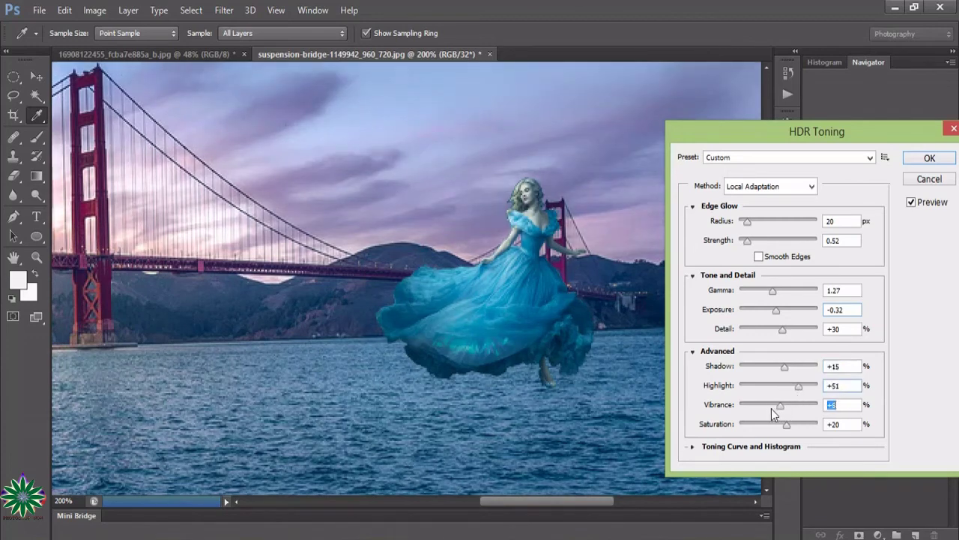
click(771, 409)
mouse_move(787, 425)
mouse_down()
mouse_move(746, 427)
mouse_move(800, 440)
mouse_up()
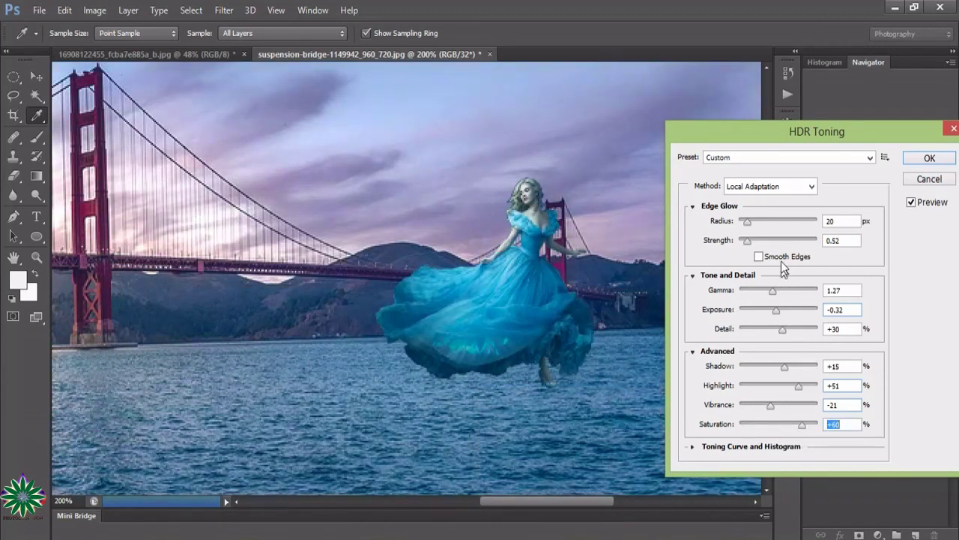
click(923, 156)
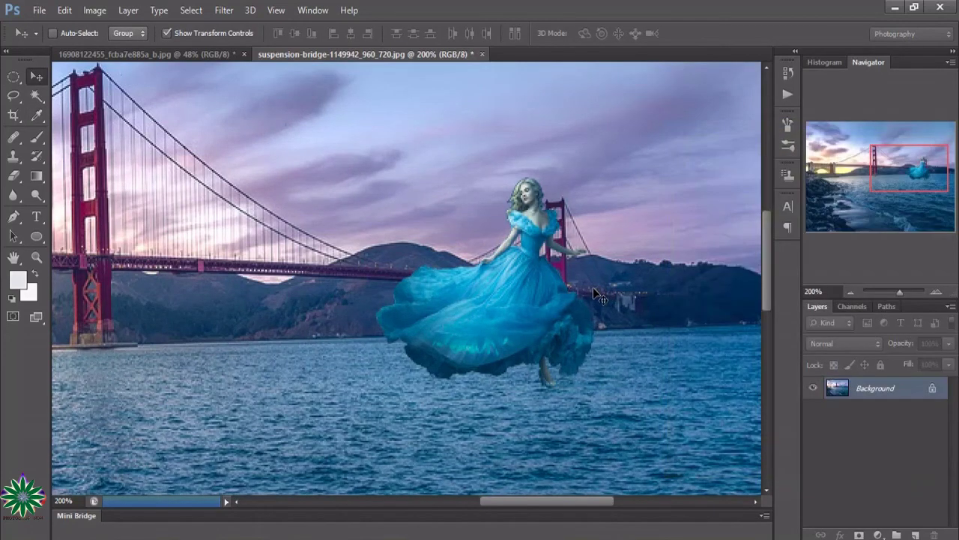